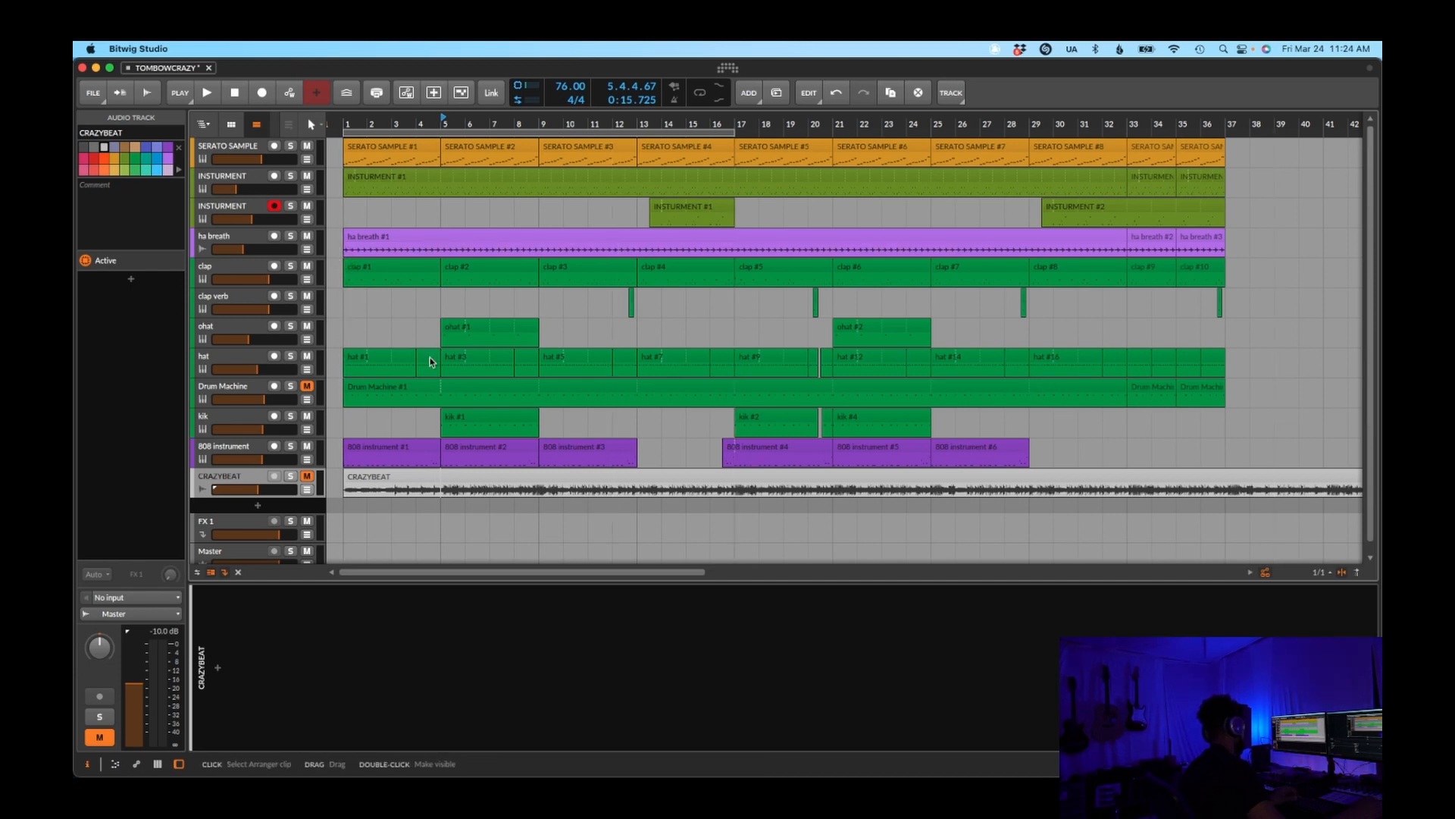
# Play the full arrangement from bar 1 and stop playback around bar 21
pyautogui.click(349, 340)
pyautogui.press('space')
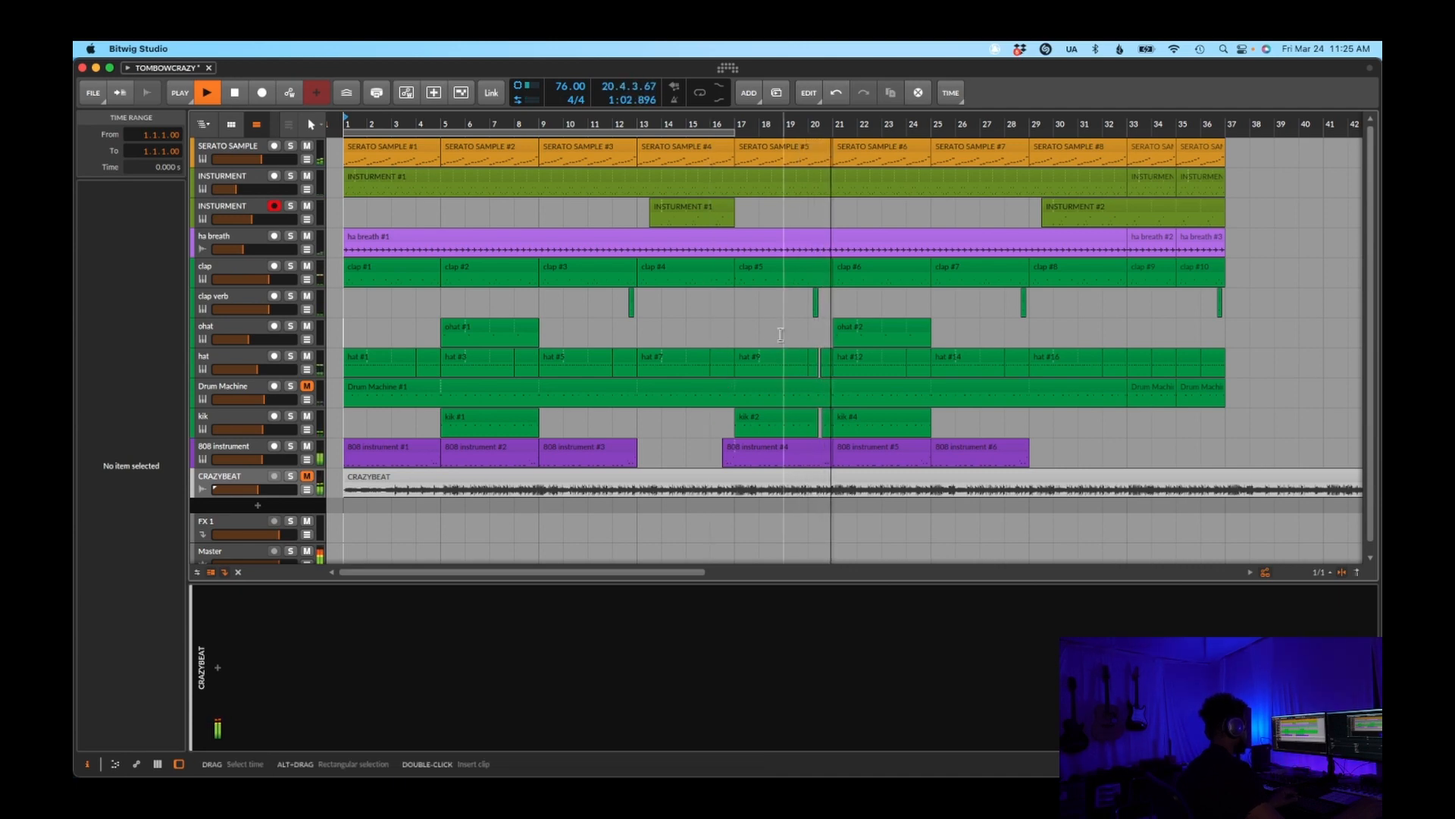
pyautogui.press('space')
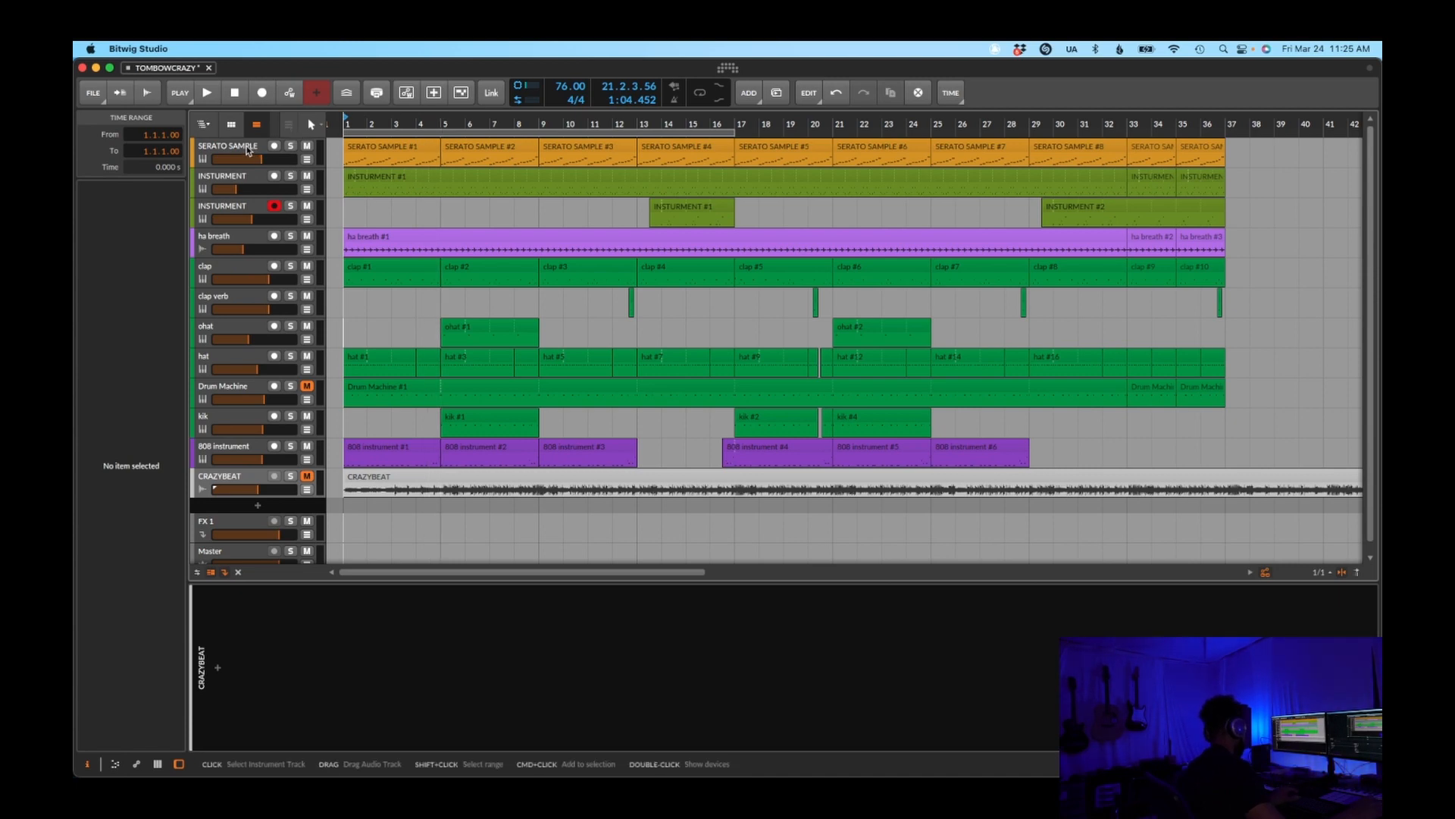
# Solo the SERATO SAMPLE track and bypass the effects in its device chain, including Decimort 2, Dynamics, DodgePro and both EQ+ devices
pyautogui.click(246, 146)
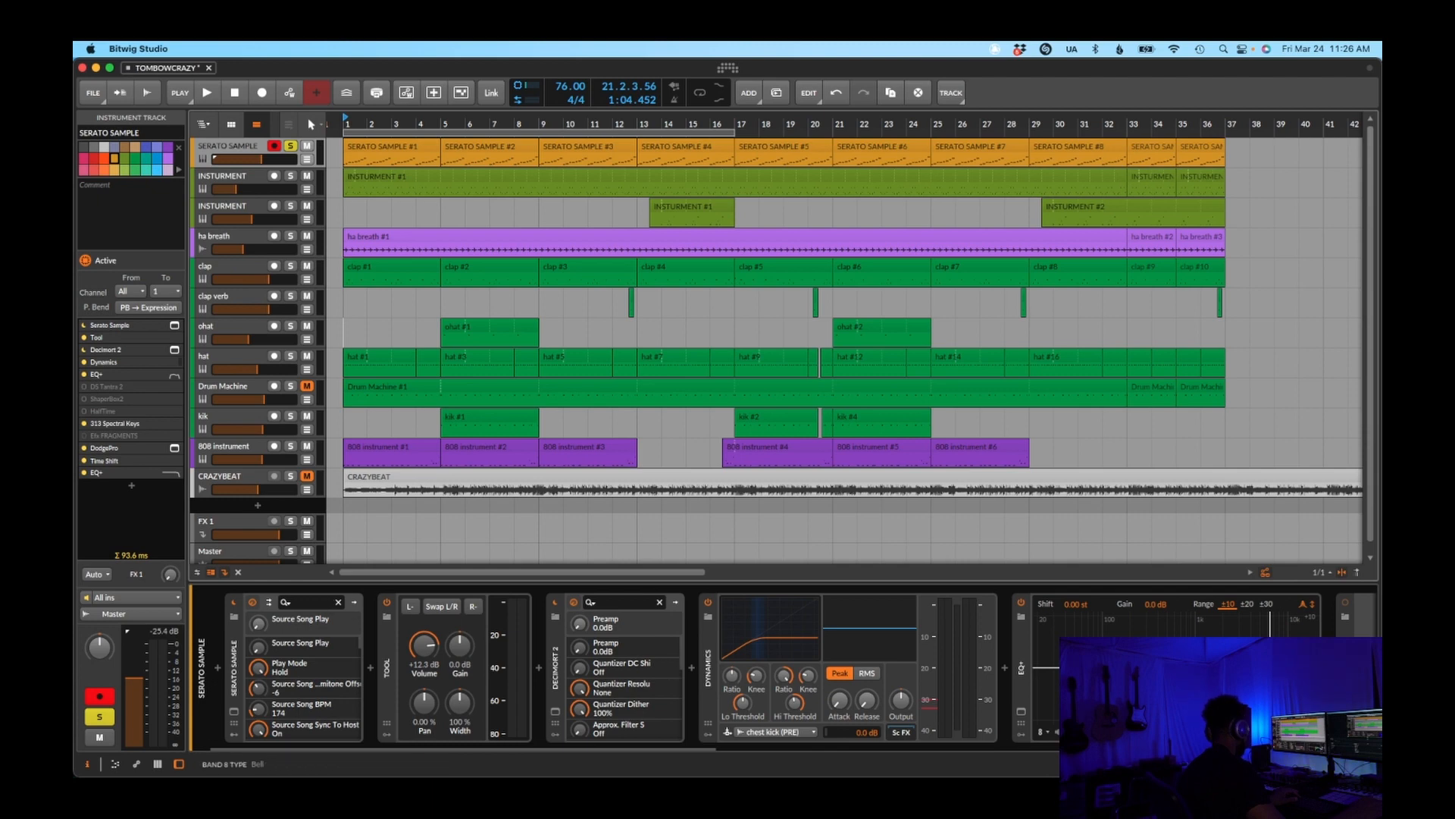
pyautogui.moveTo(648, 749); pyautogui.dragTo(1310, 749)
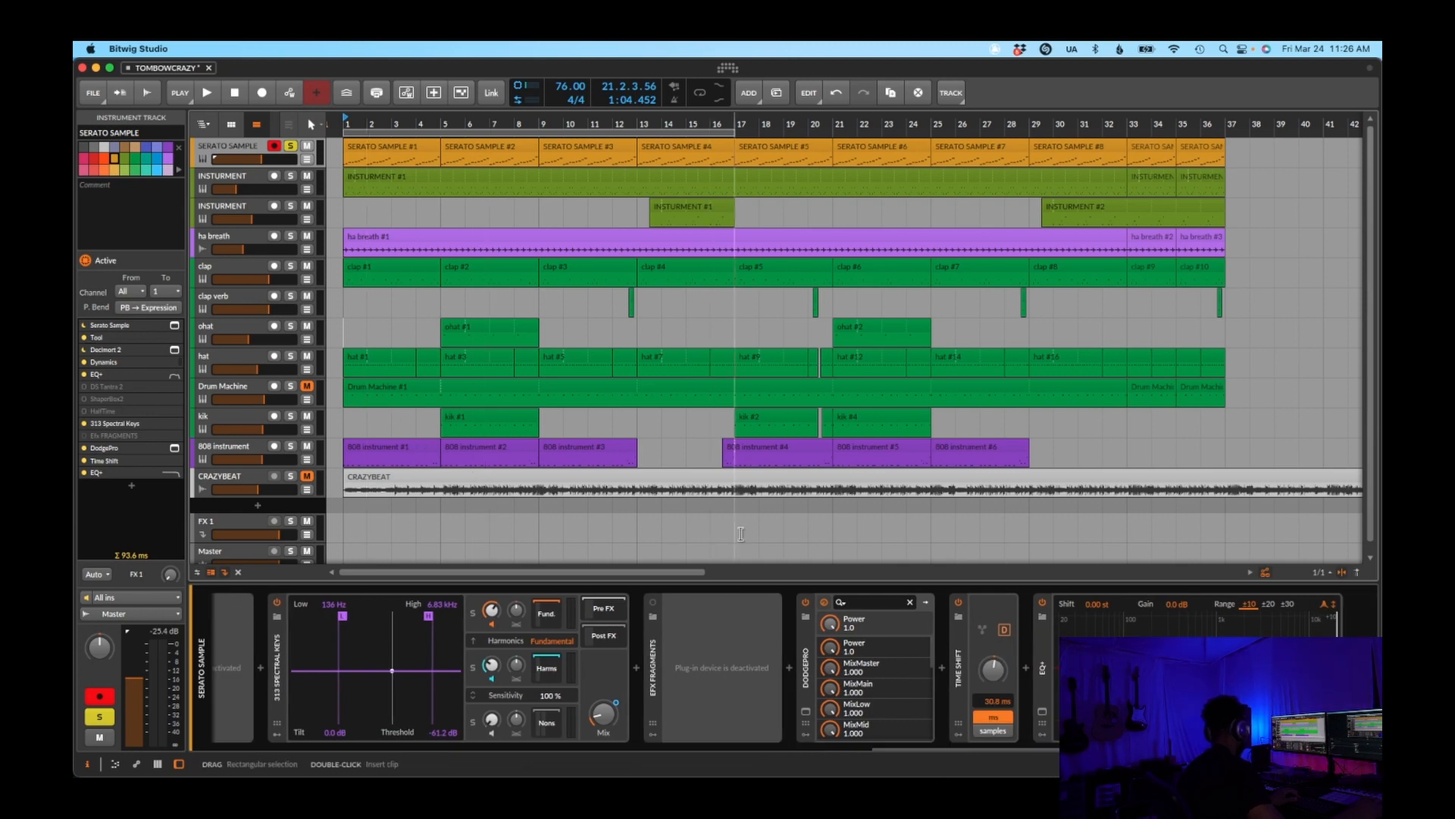
pyautogui.click(1043, 604)
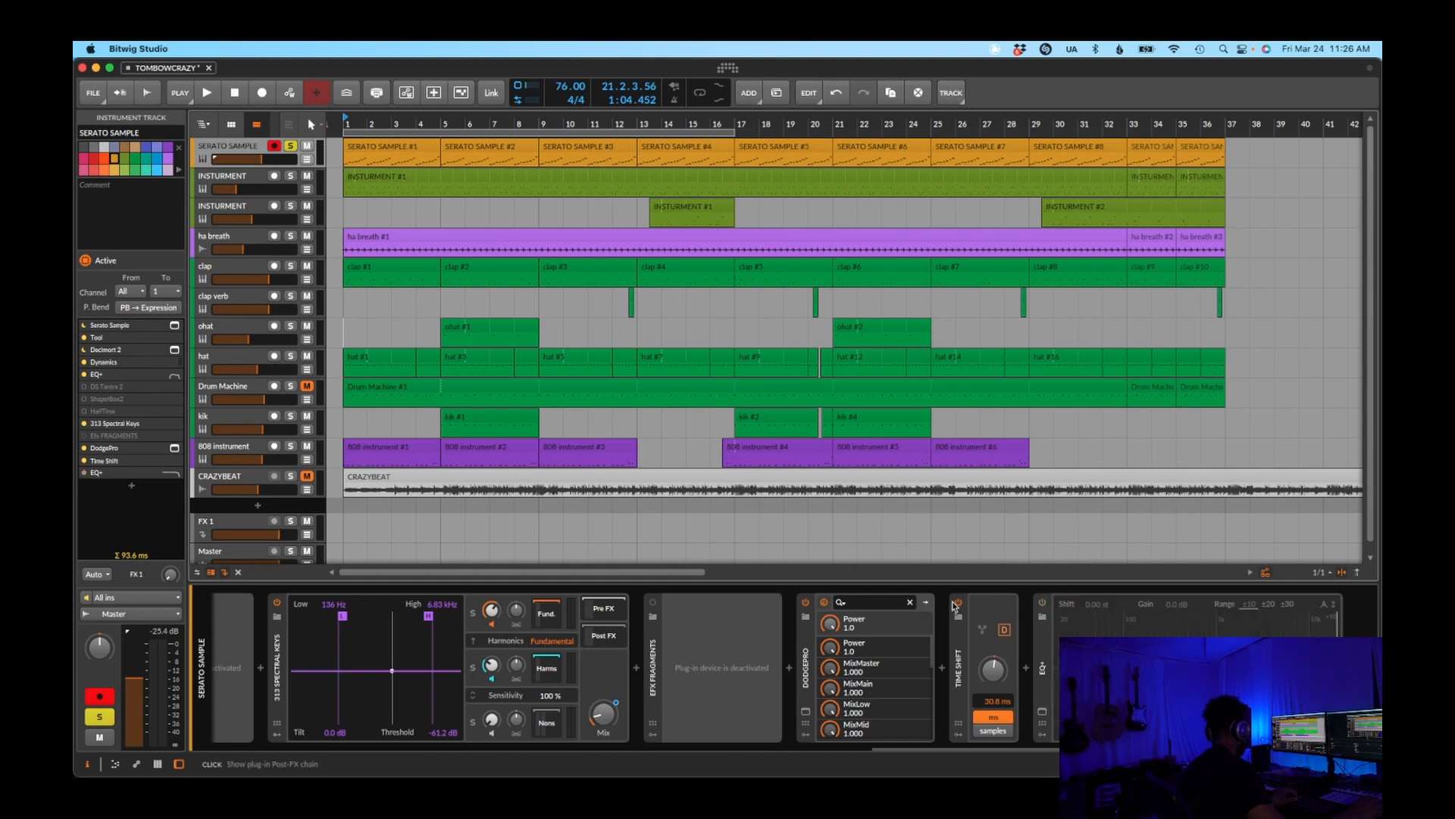
pyautogui.click(890, 747)
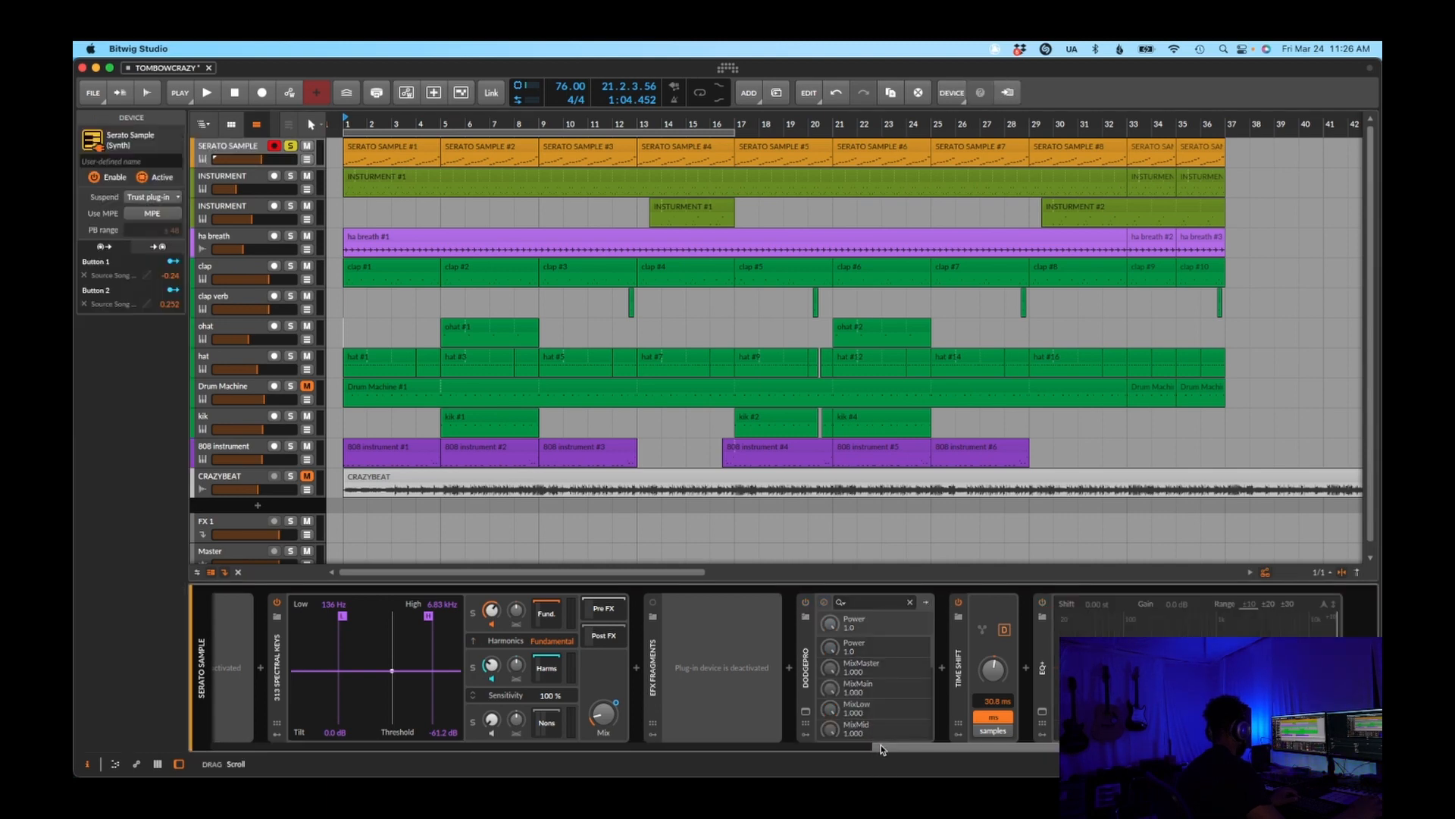
pyautogui.moveTo(876, 747); pyautogui.dragTo(301, 680)
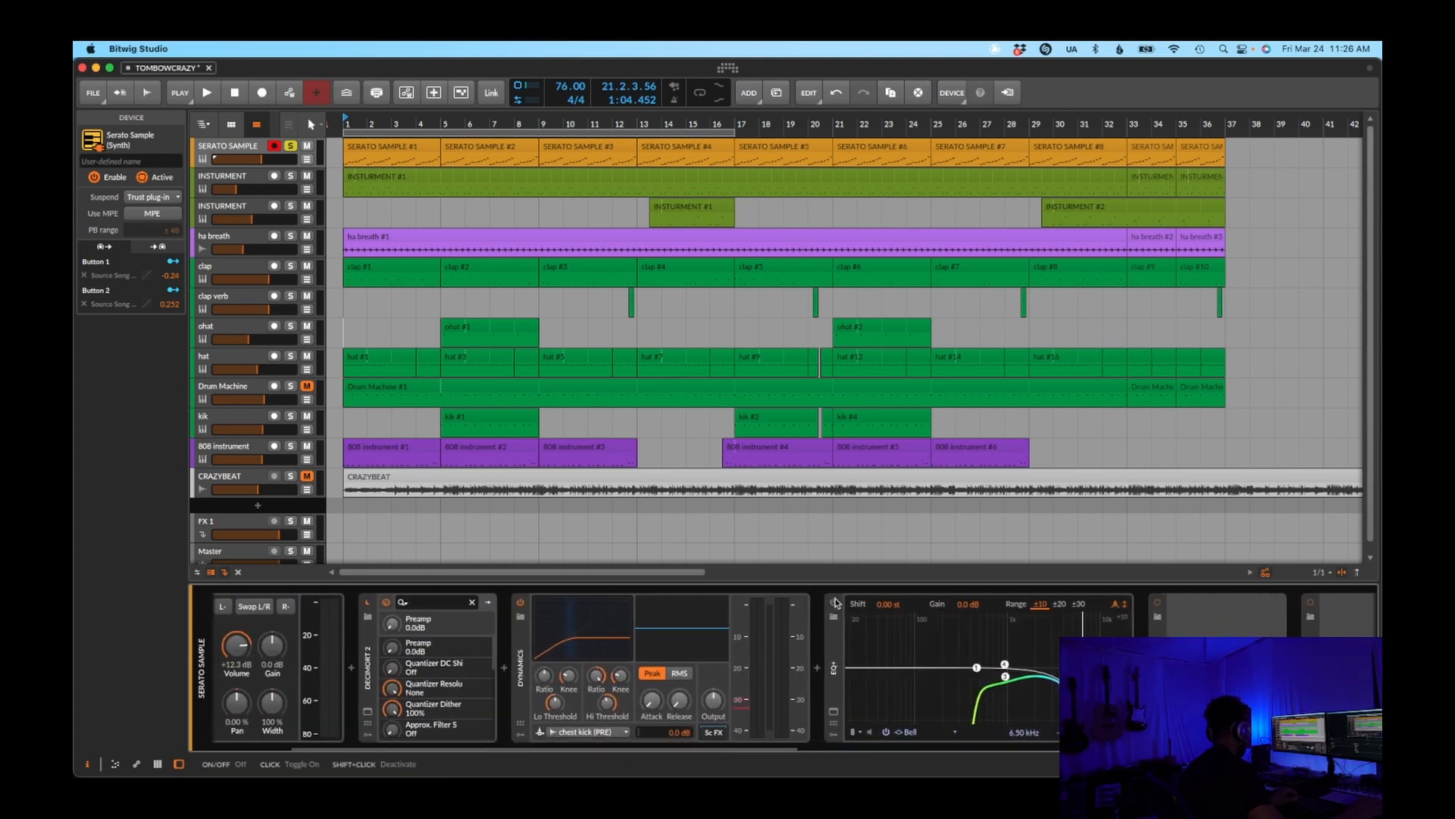
pyautogui.click(835, 602)
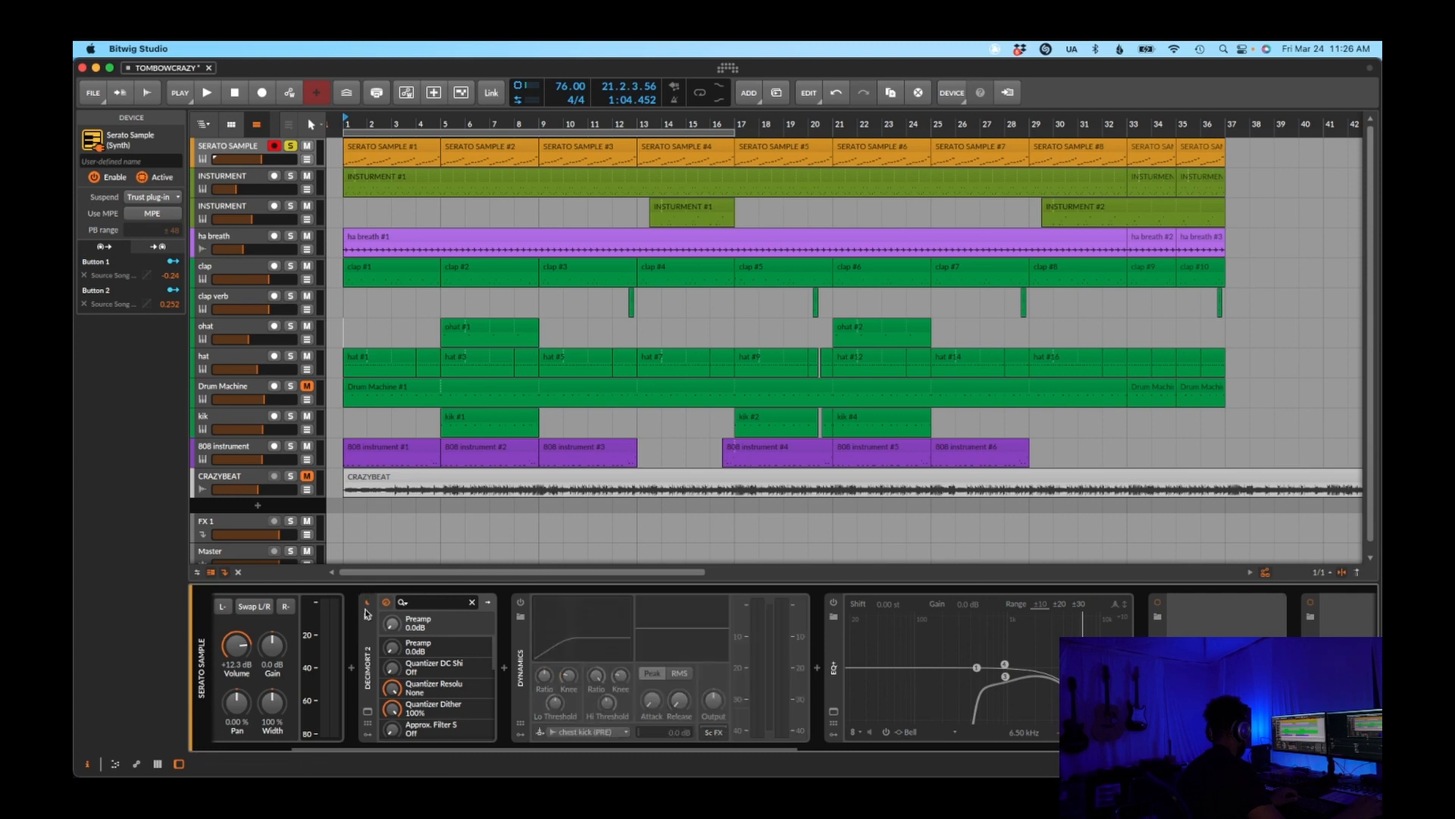
pyautogui.moveTo(542, 744); pyautogui.dragTo(360, 716)
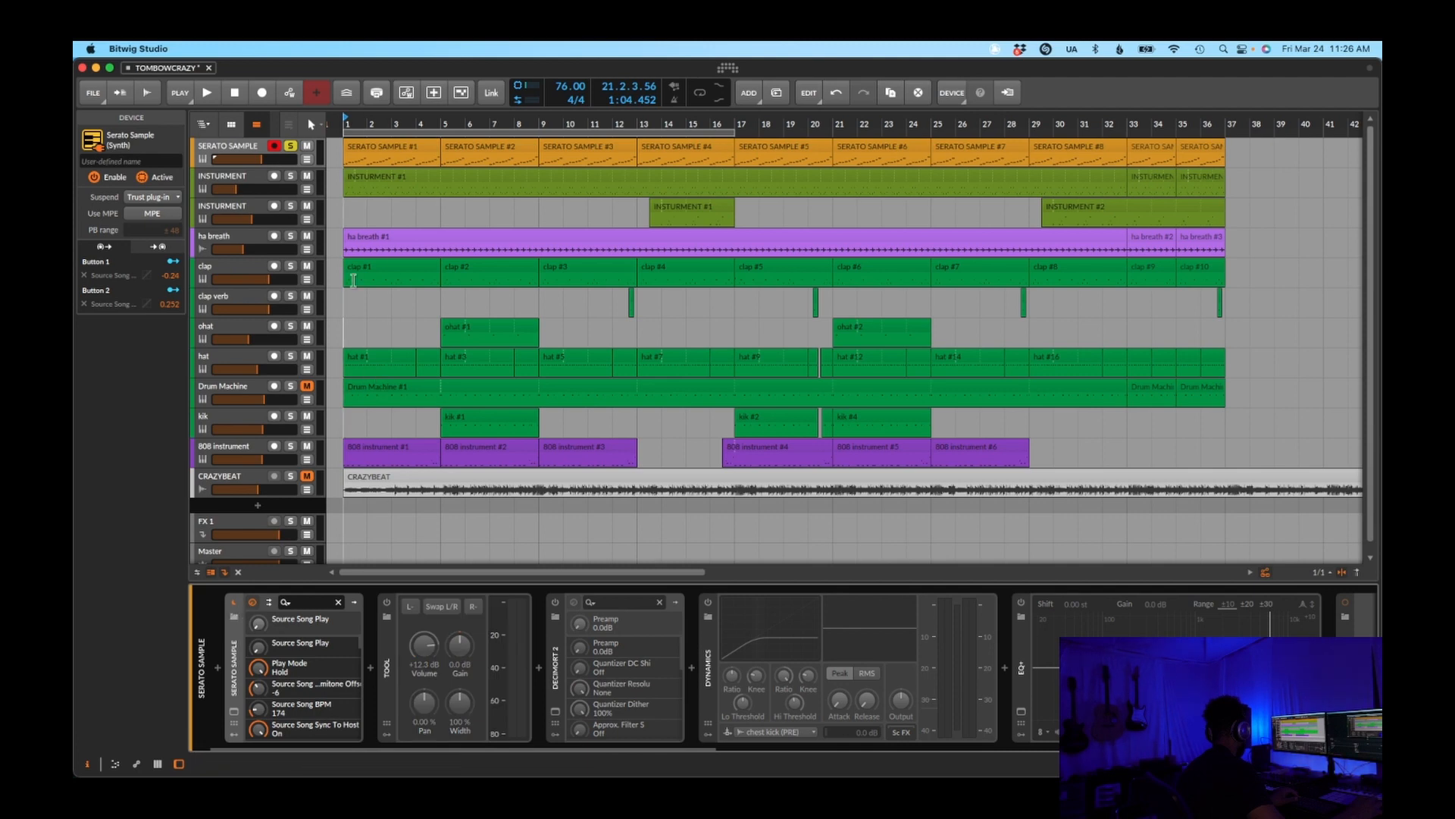
# Play the soloed sample from bar 1, try a SERATO SAMPLE track volume of +2.9 dB and undo the change
pyautogui.press('space')
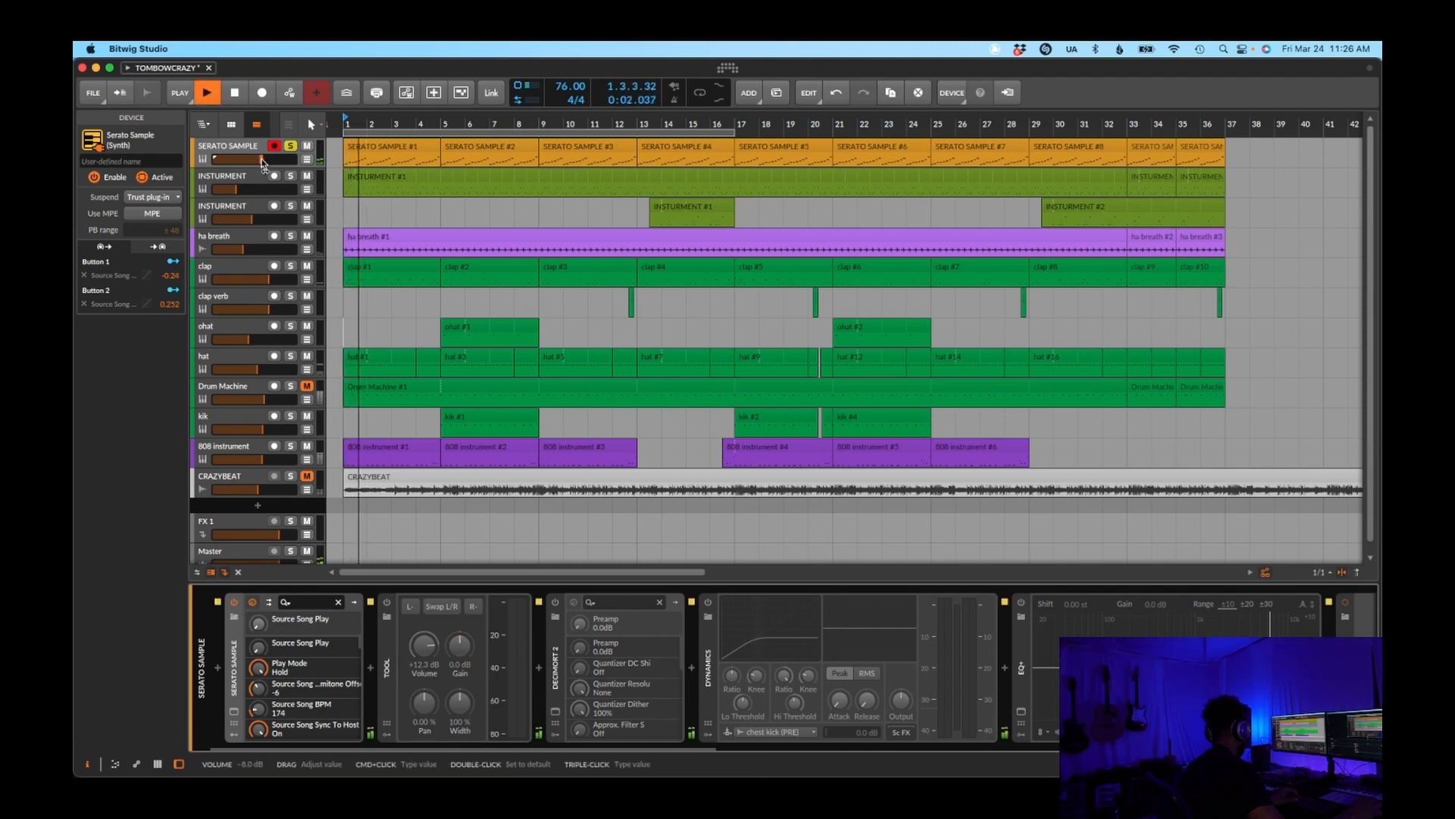
pyautogui.moveTo(262, 164); pyautogui.dragTo(287, 163)
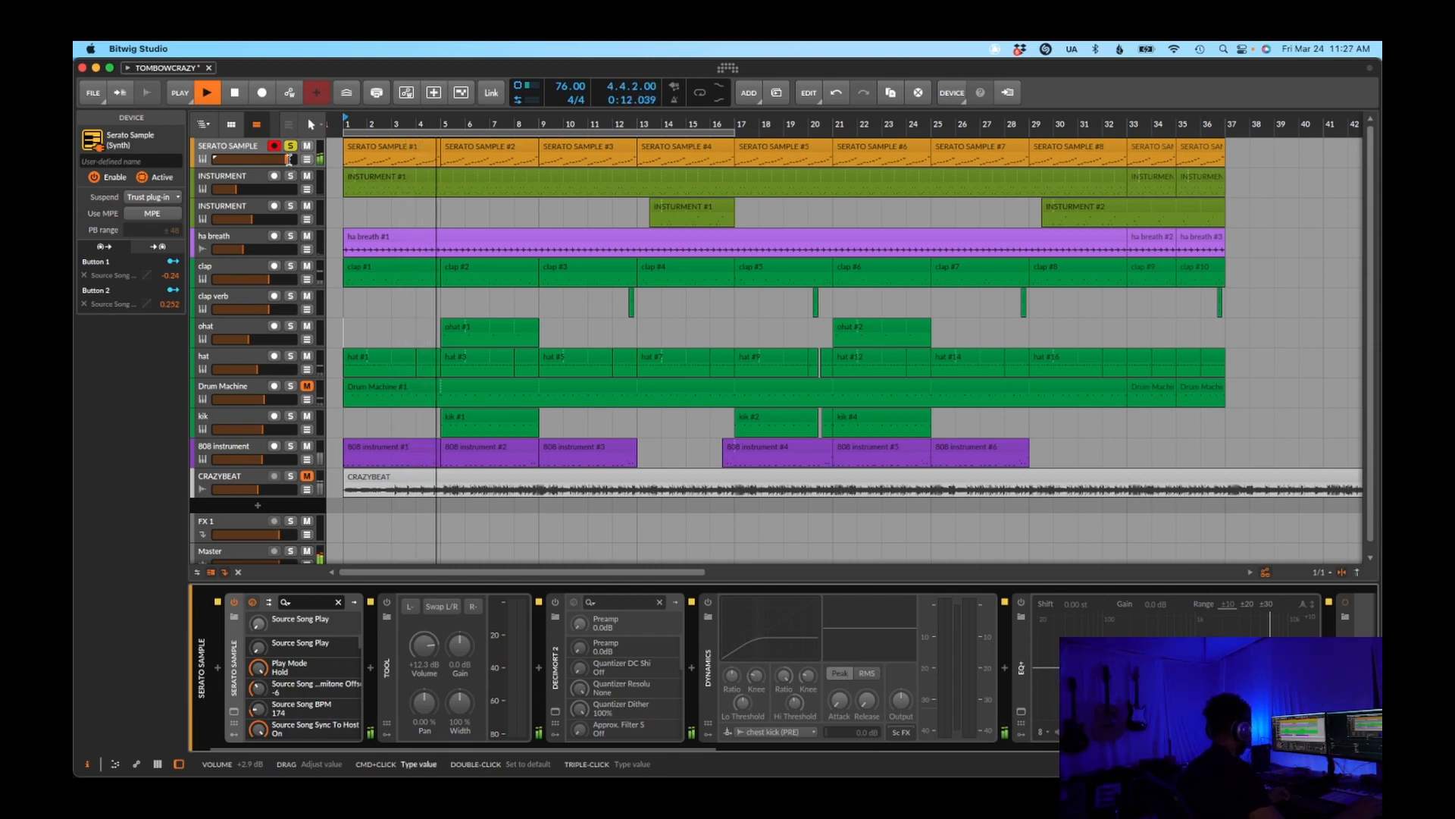
pyautogui.press('super+z')
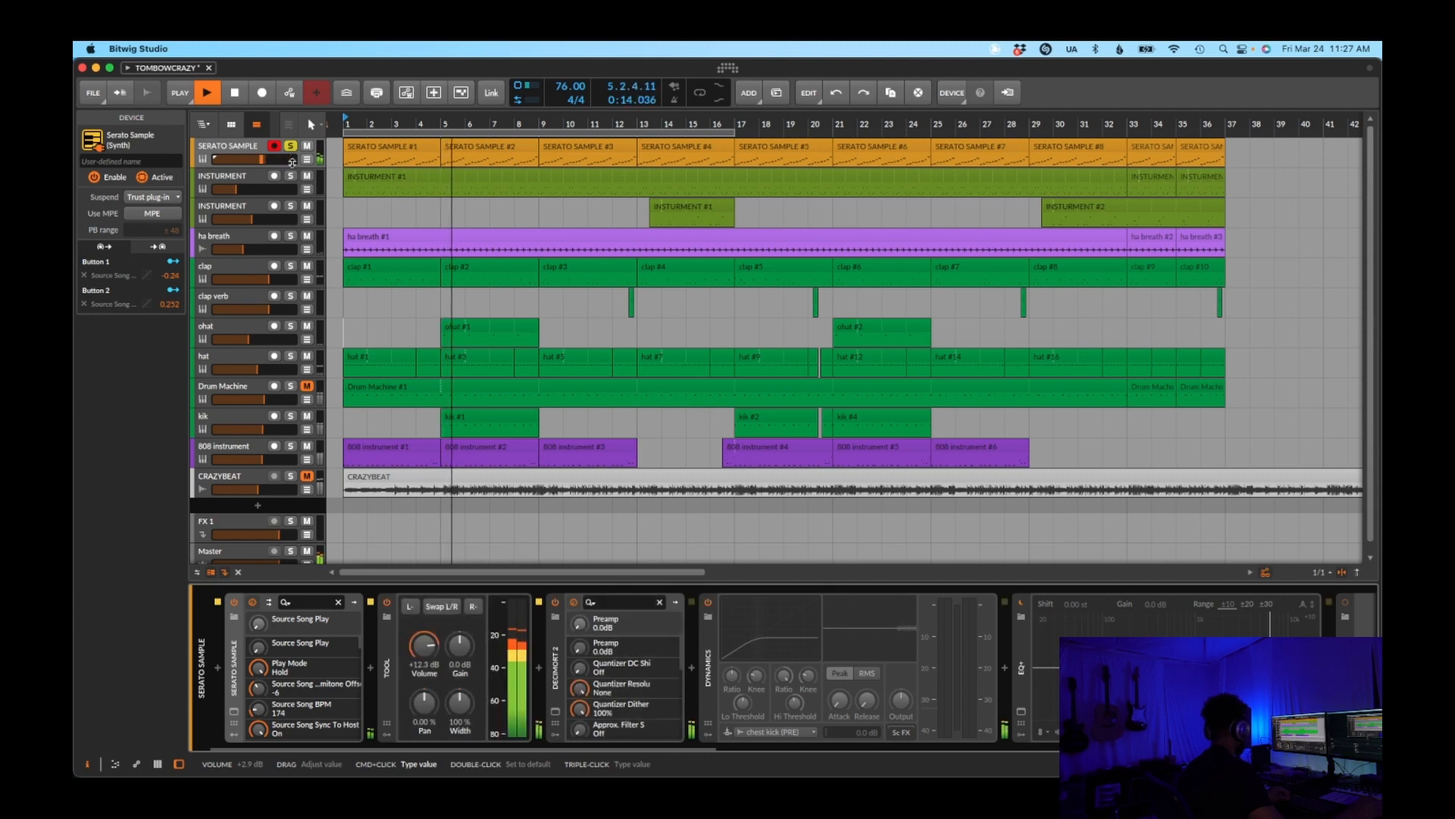
# Re-enable the effects in the SERATO SAMPLE device chain during playback and stop the transport
pyautogui.moveTo(488, 750); pyautogui.dragTo(678, 713)
pyautogui.press('space')
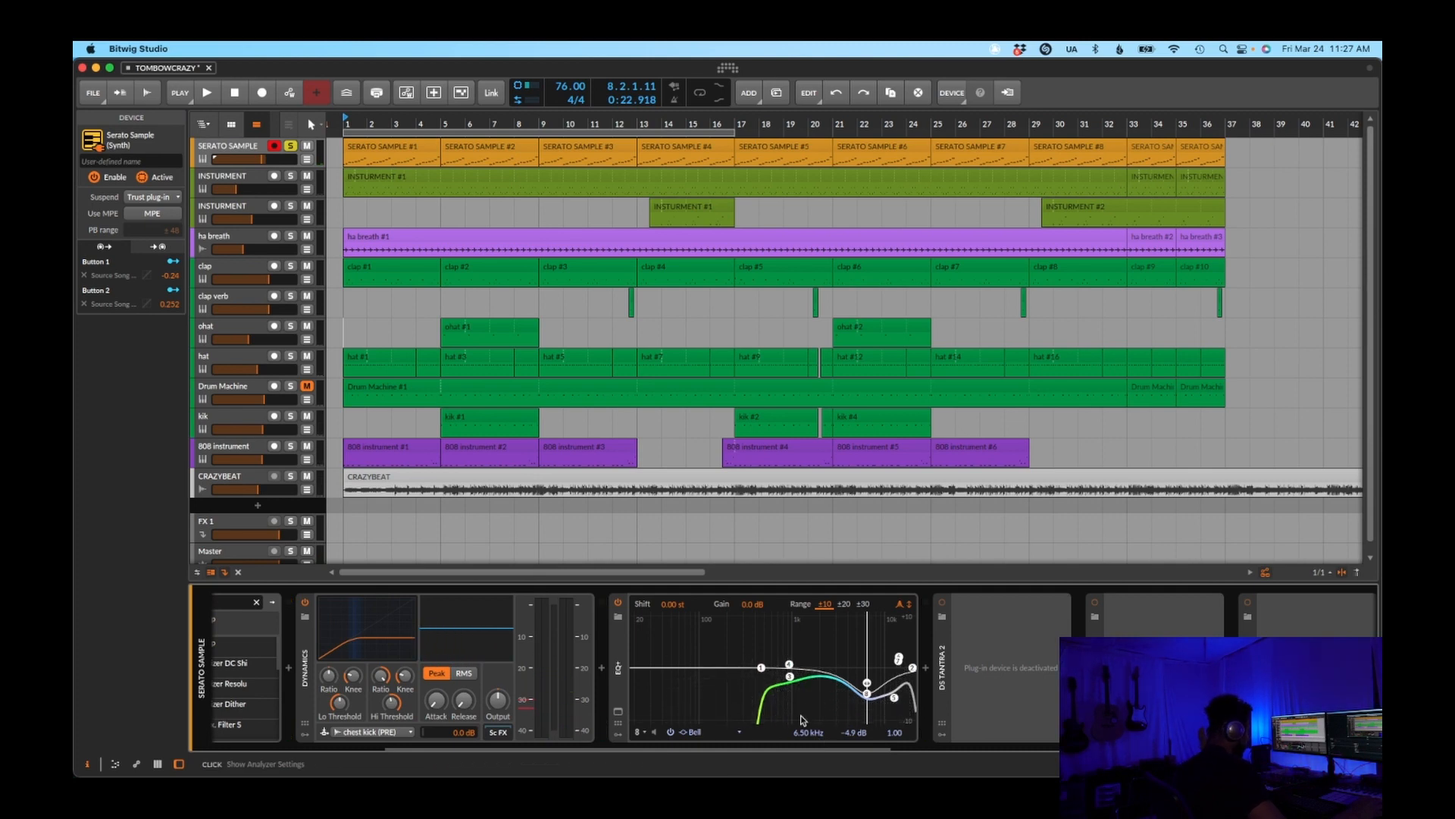
pyautogui.moveTo(804, 748); pyautogui.dragTo(626, 741)
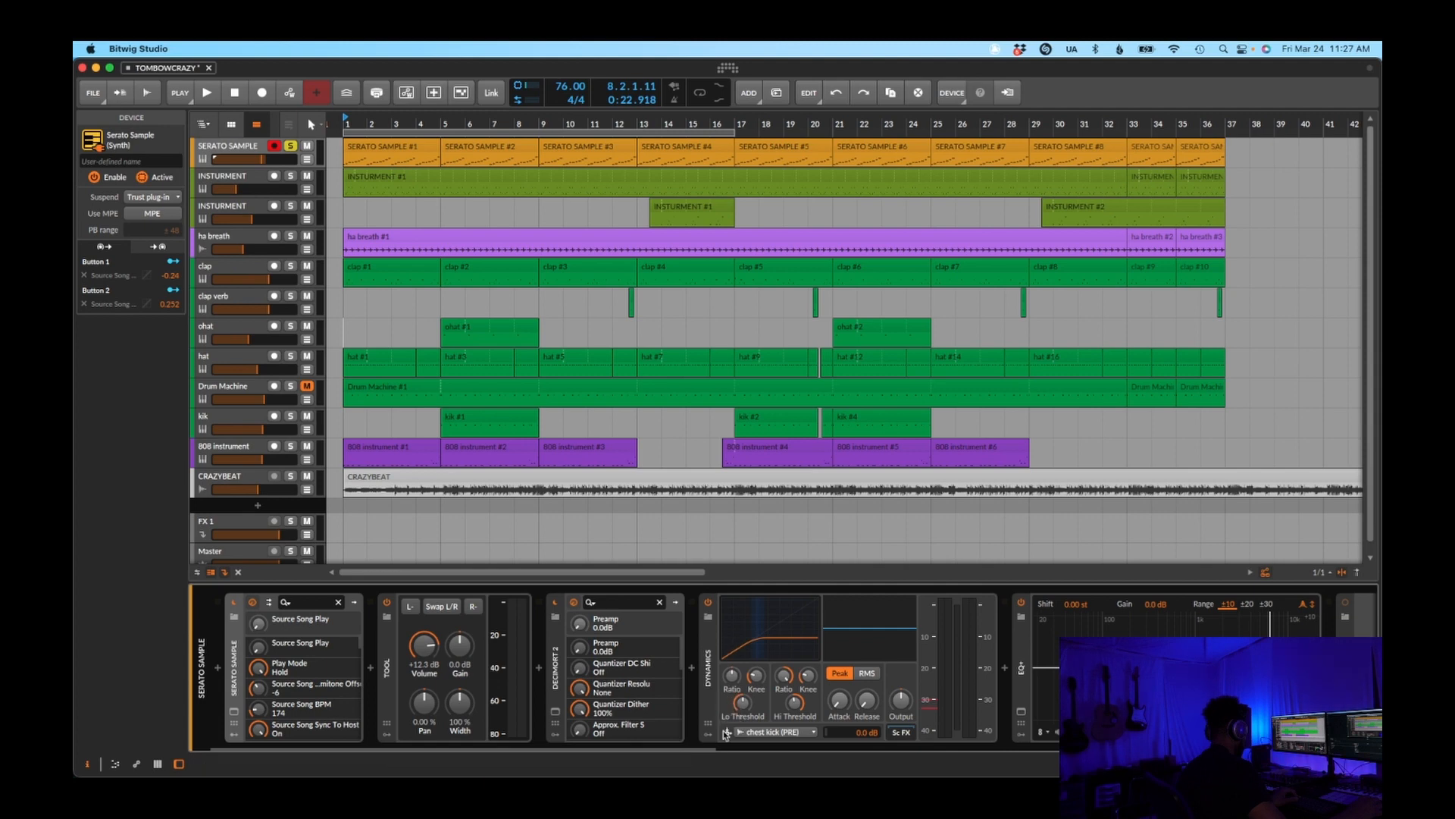
# Examine the Decimort 2 and DodgePro plug-in windows and the Time Shift device on the SERATO SAMPLE track
pyautogui.click(556, 713)
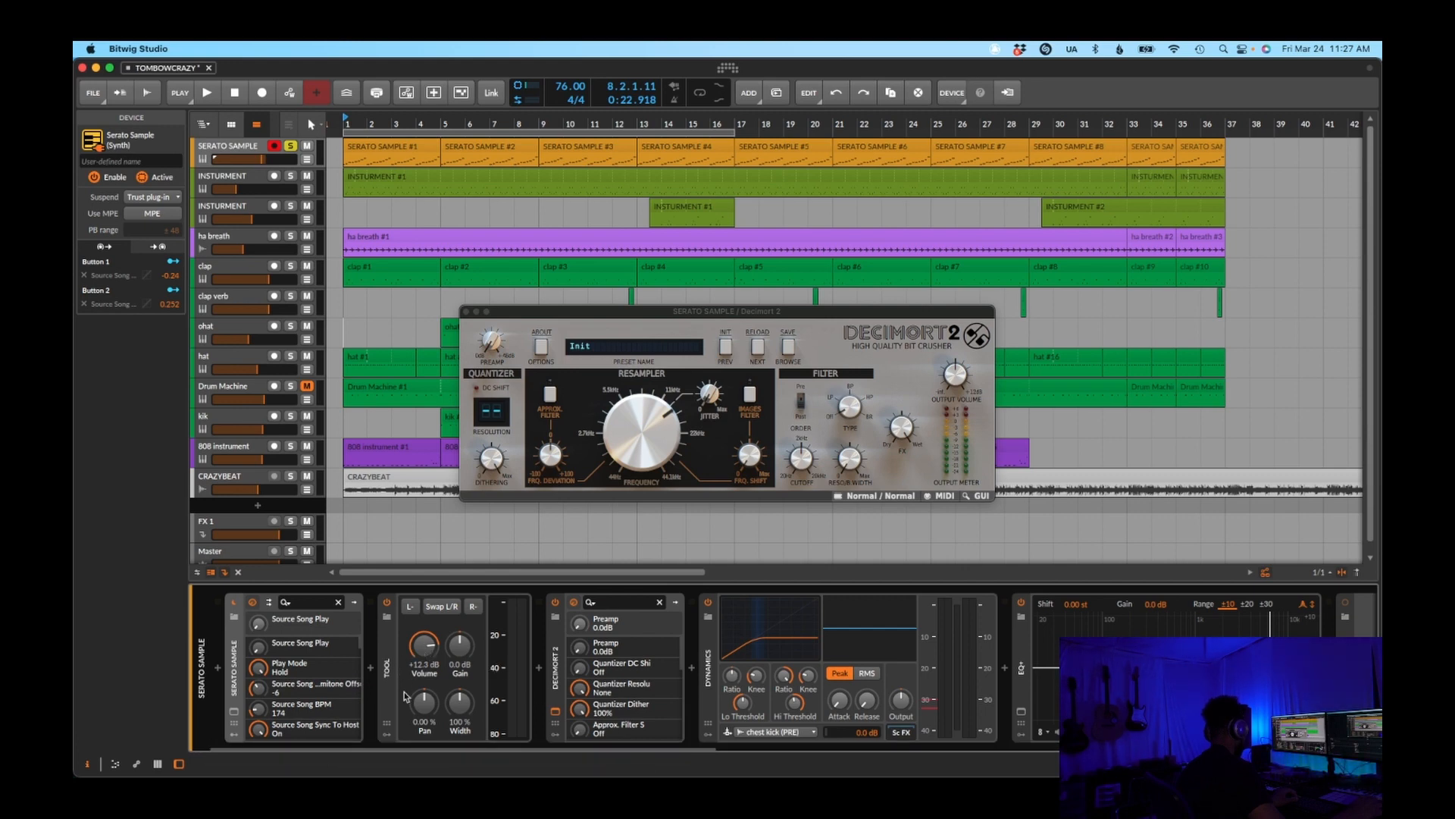
pyautogui.moveTo(441, 748)
pyautogui.mouseDown()
pyautogui.moveTo(1103, 749)
pyautogui.moveTo(871, 720)
pyautogui.moveTo(1107, 739)
pyautogui.mouseUp()
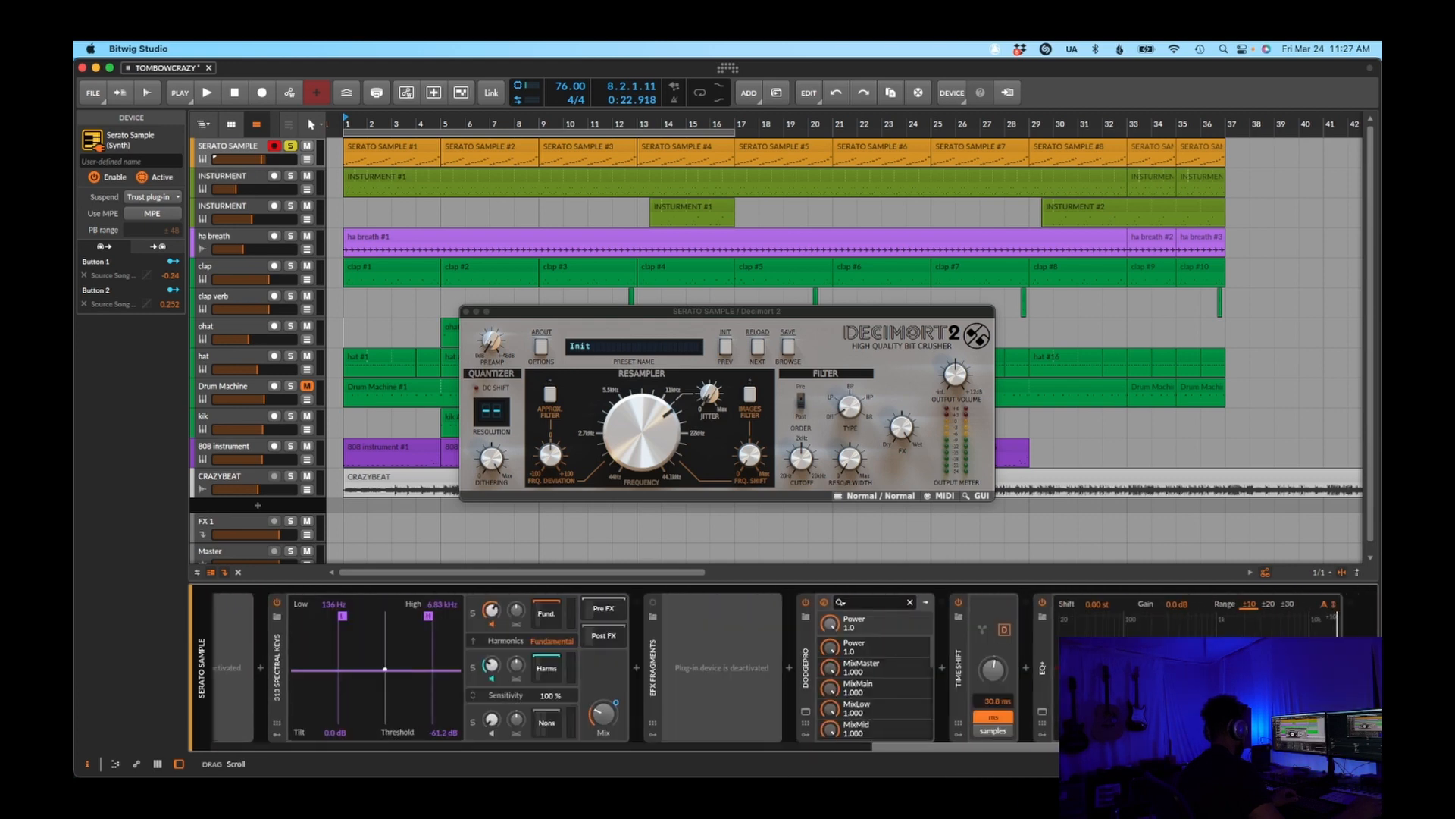
pyautogui.click(806, 713)
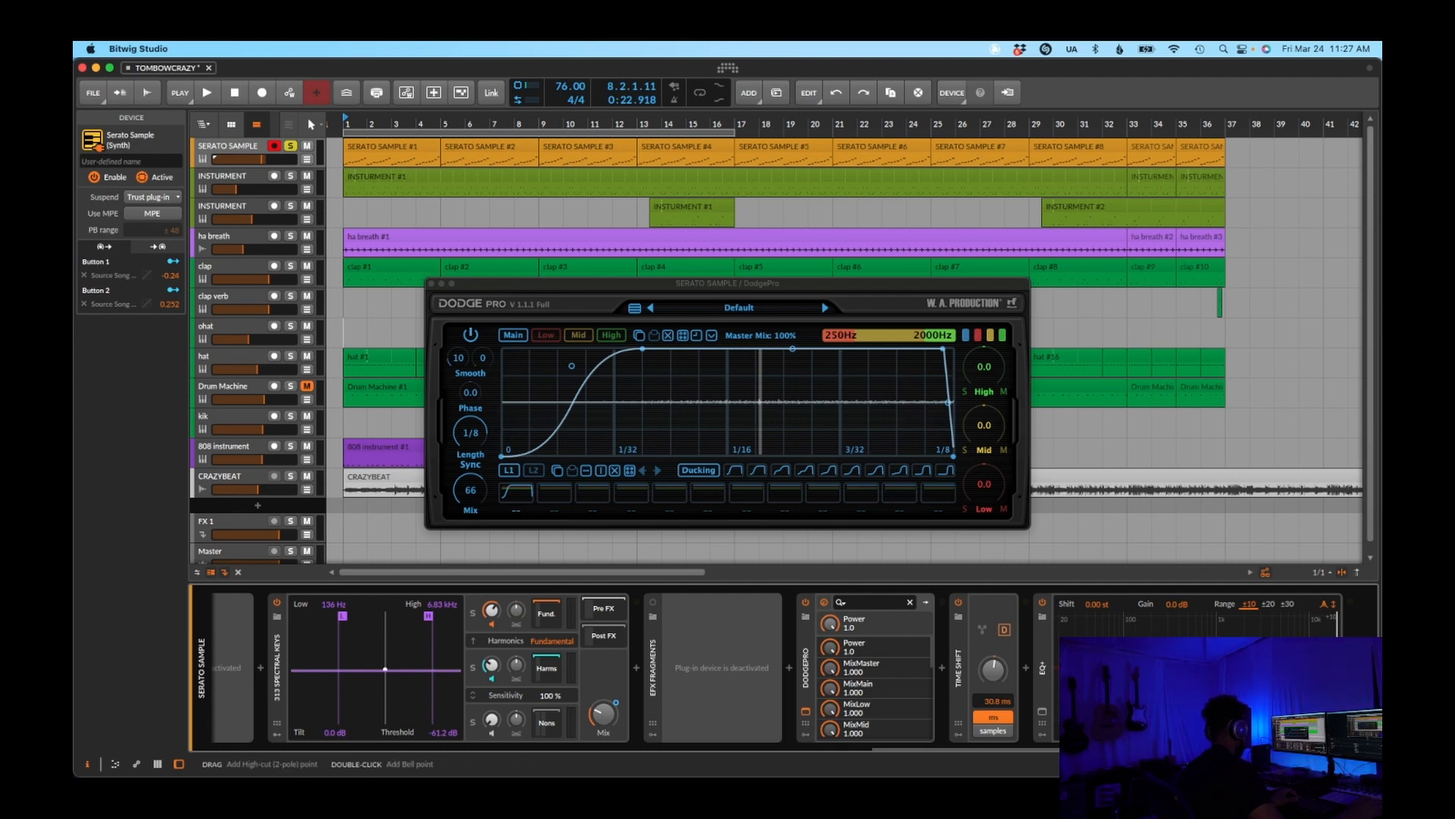
pyautogui.click(961, 682)
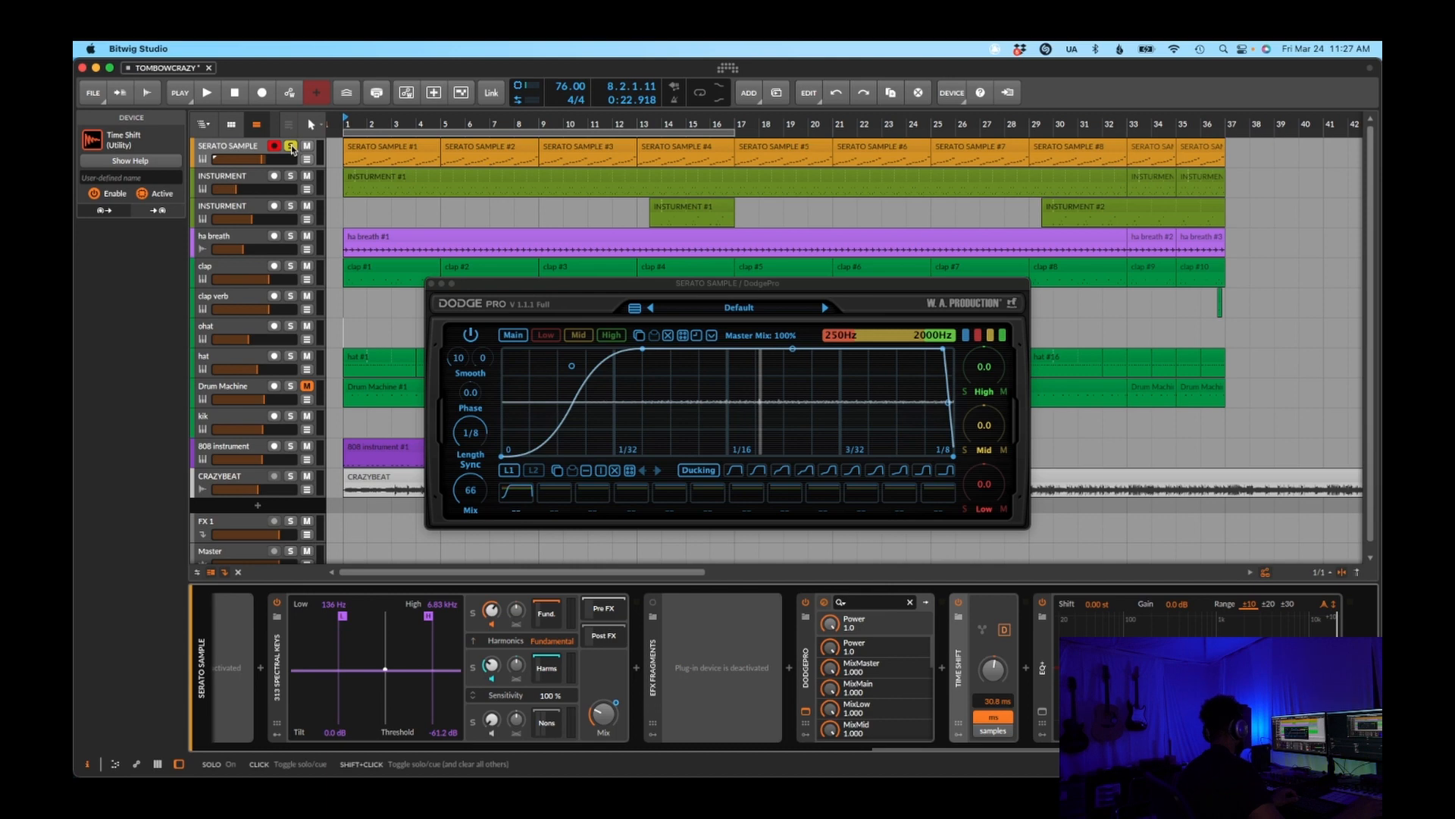
# Unsolo and disarm the SERATO SAMPLE track, solo the ha breath track and play it from bar 1
pyautogui.click(291, 145)
pyautogui.click(274, 236)
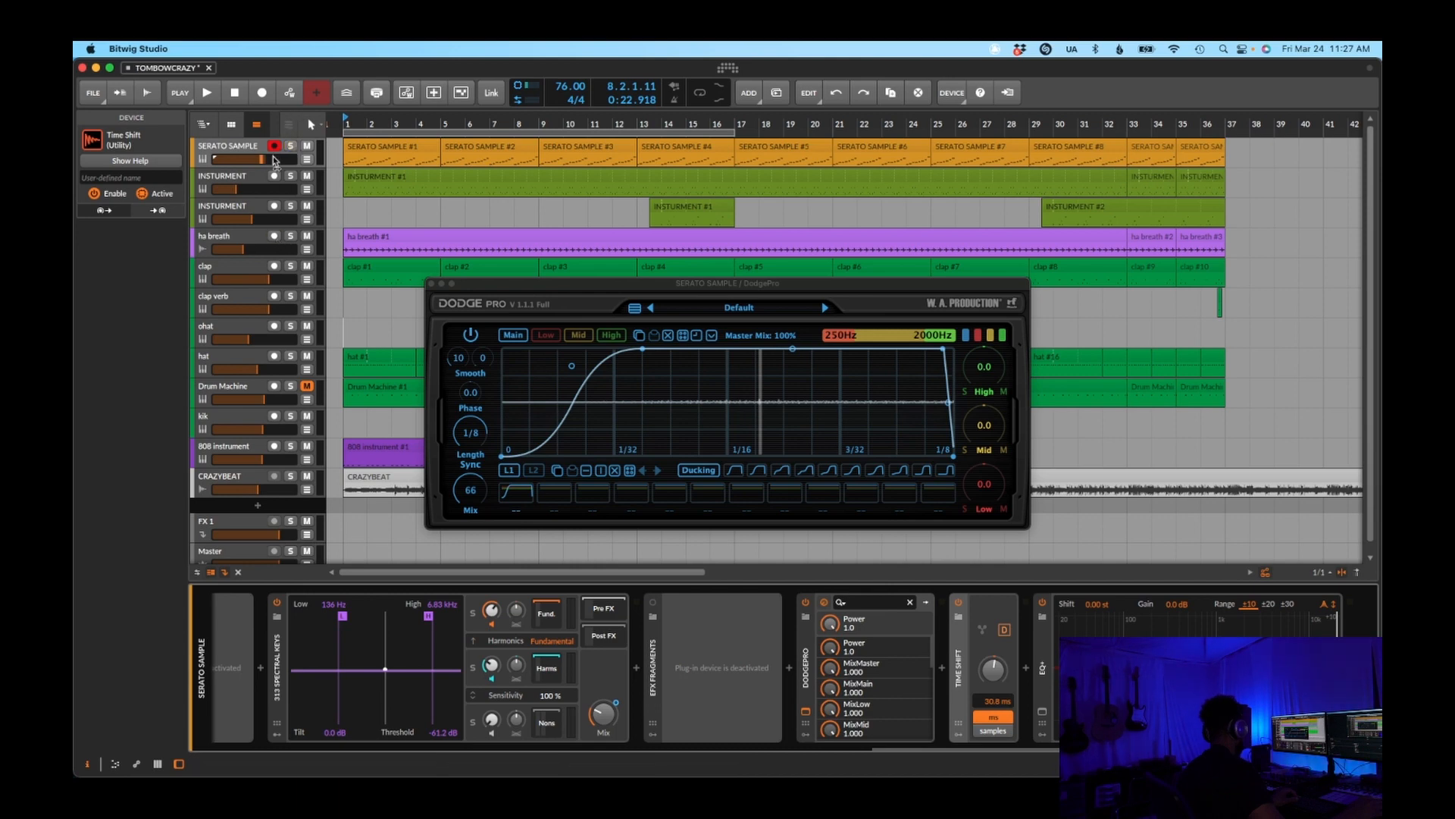
pyautogui.click(275, 147)
pyautogui.click(291, 236)
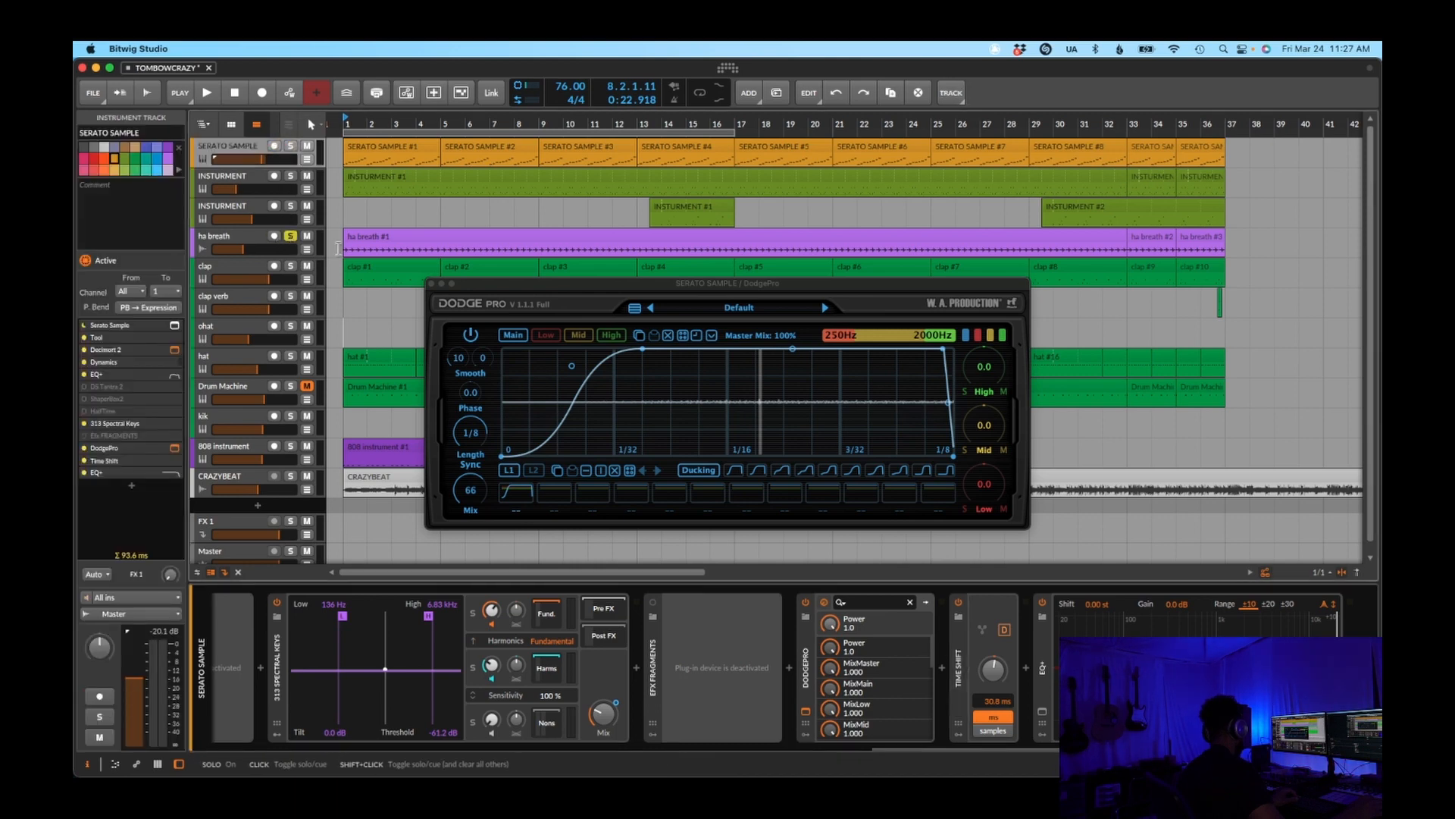
pyautogui.press('space')
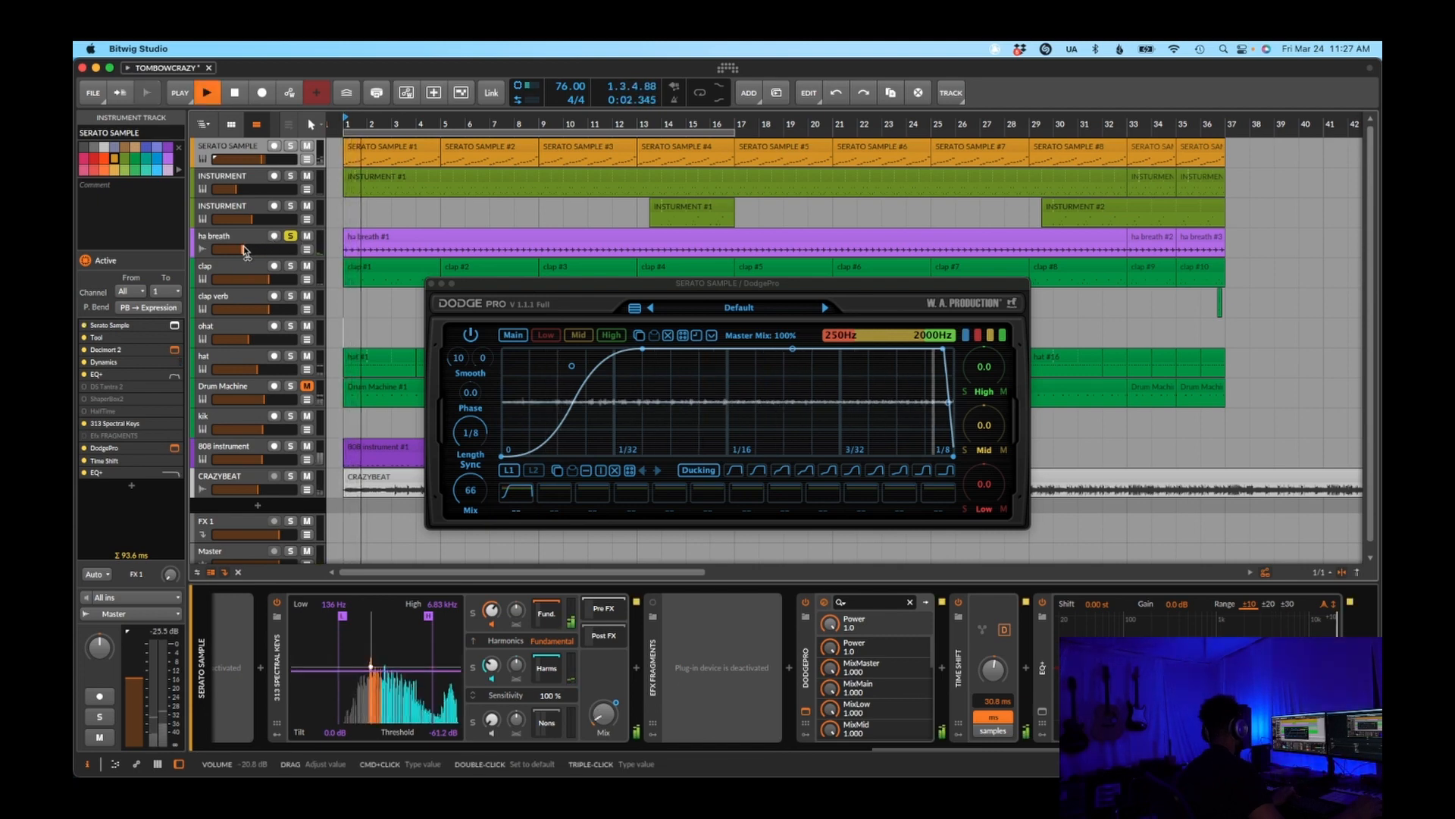
# Try a slightly higher volume on the ha breath track during playback and undo the change
pyautogui.moveTo(247, 252)
pyautogui.mouseDown()
pyautogui.moveTo(266, 252)
pyautogui.moveTo(250, 252)
pyautogui.mouseUp()
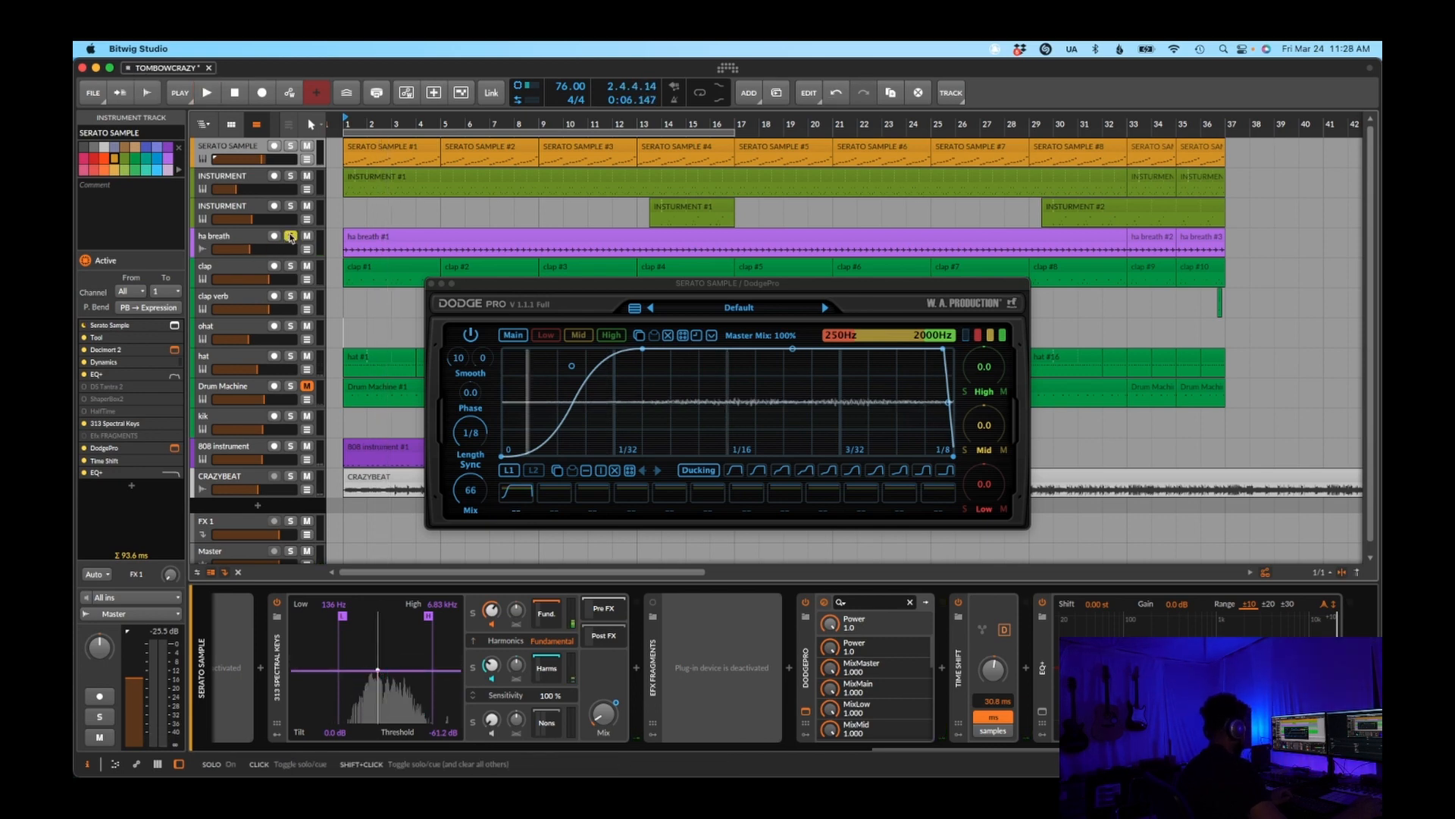
pyautogui.press('super+s')
pyautogui.press('super+z')
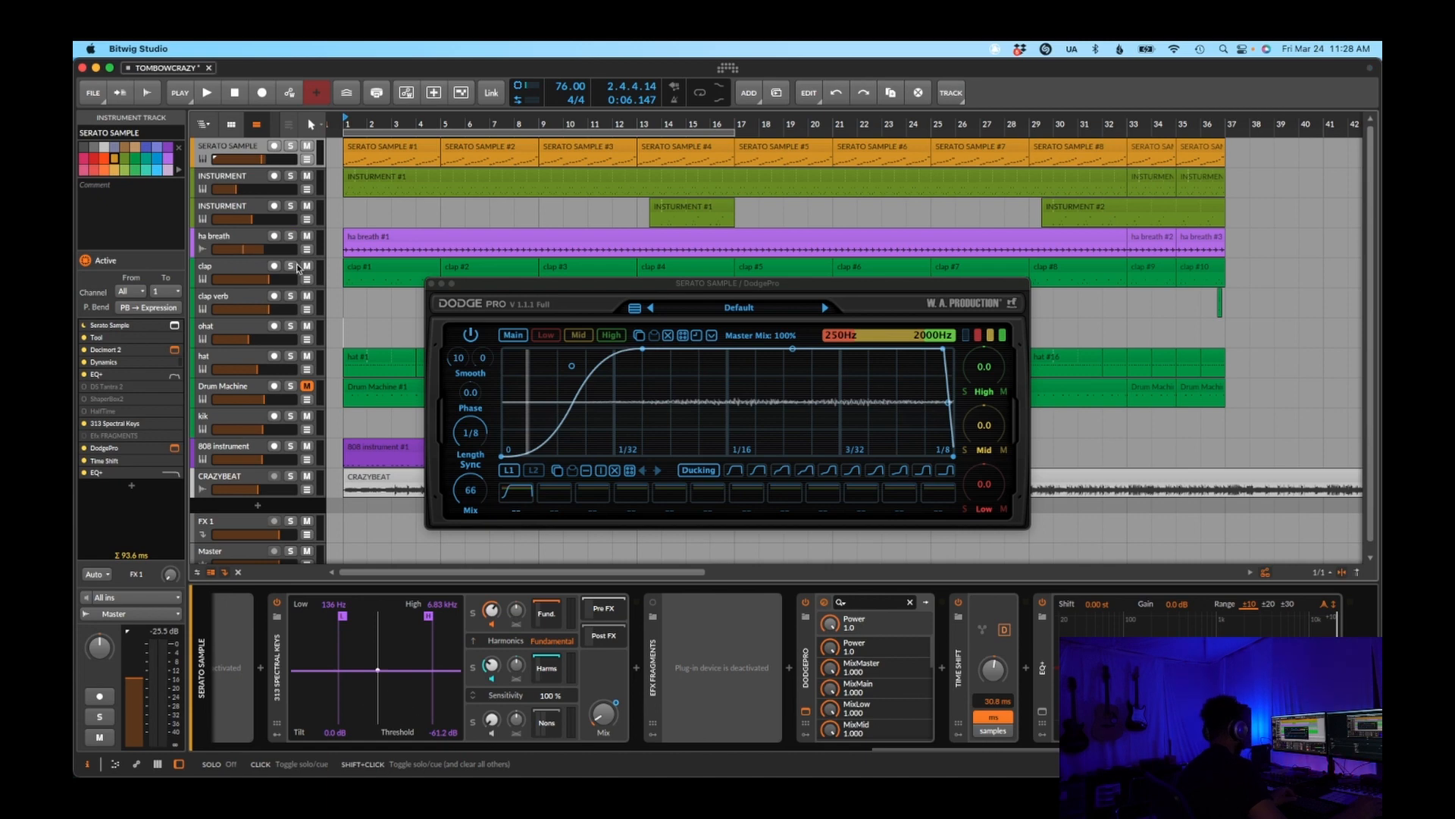
# Play the clap, hat and kik tracks soloed from bar 5 and open the hat clip at bar 5 in the note editor
pyautogui.click(290, 267)
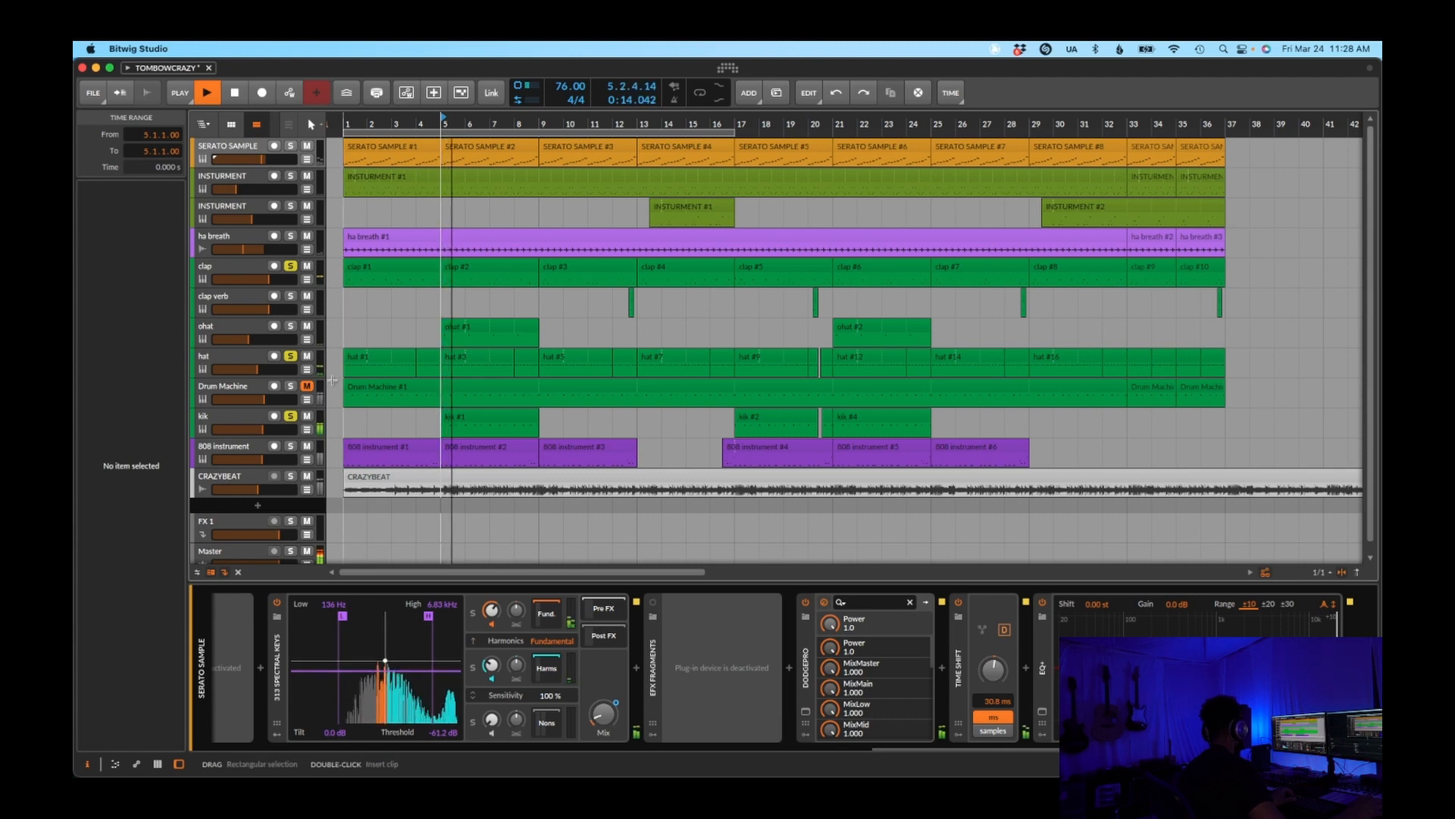
pyautogui.click(255, 361)
pyautogui.doubleClick(508, 357)
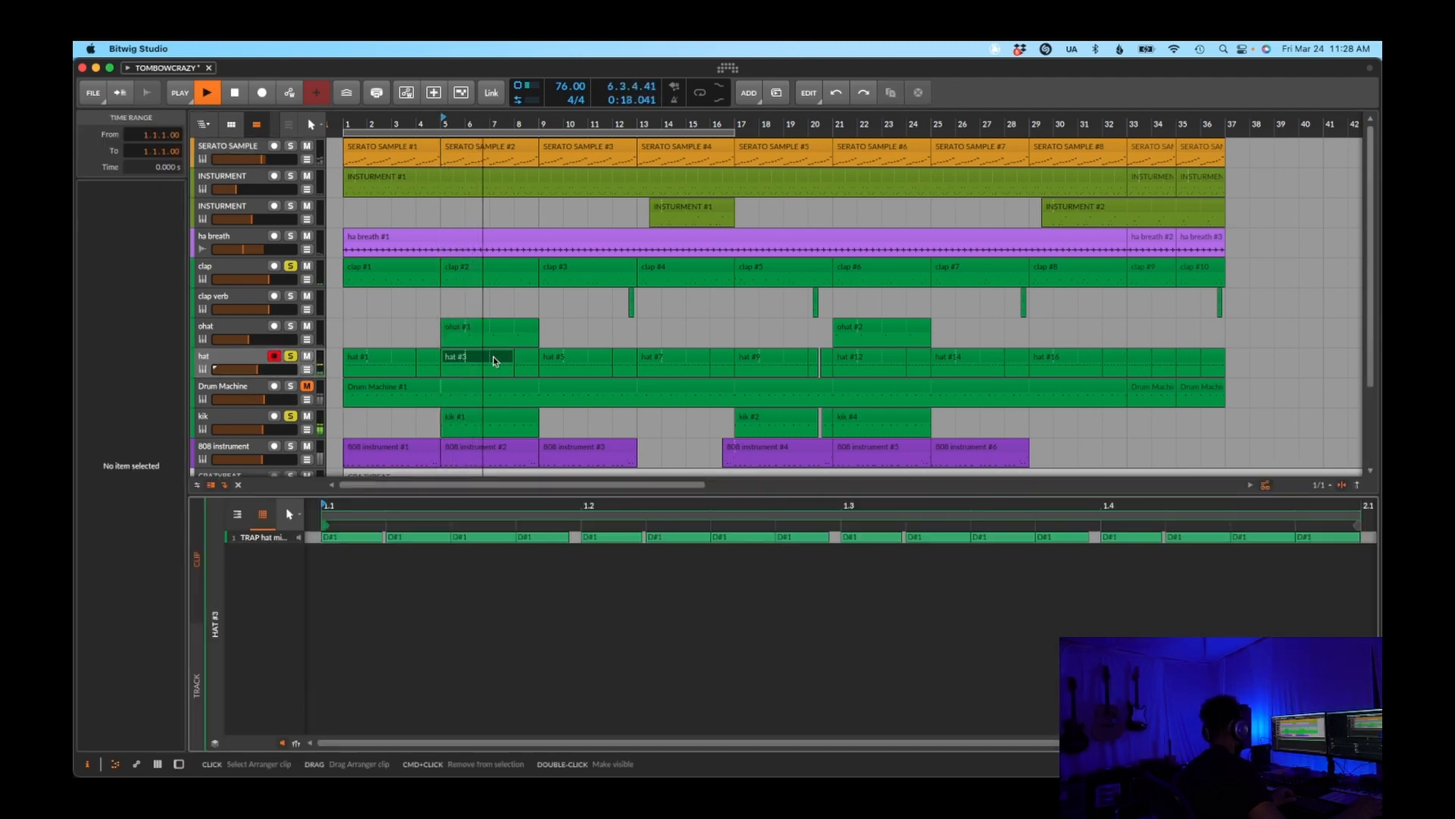
pyautogui.press('space')
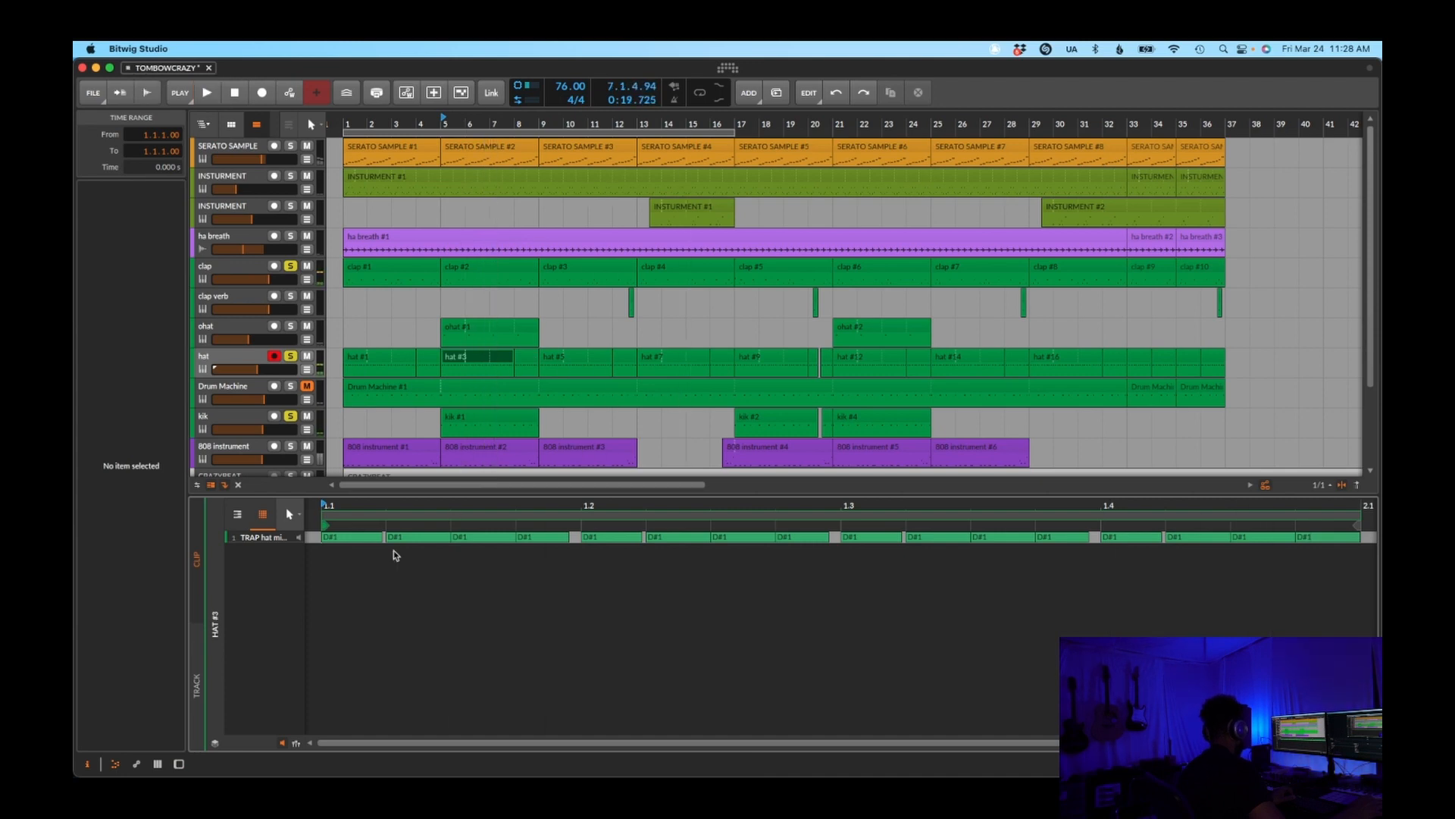
# Examine the hat track's device chain and the notes of the kik #1 and clap #2 clips
pyautogui.doubleClick(254, 359)
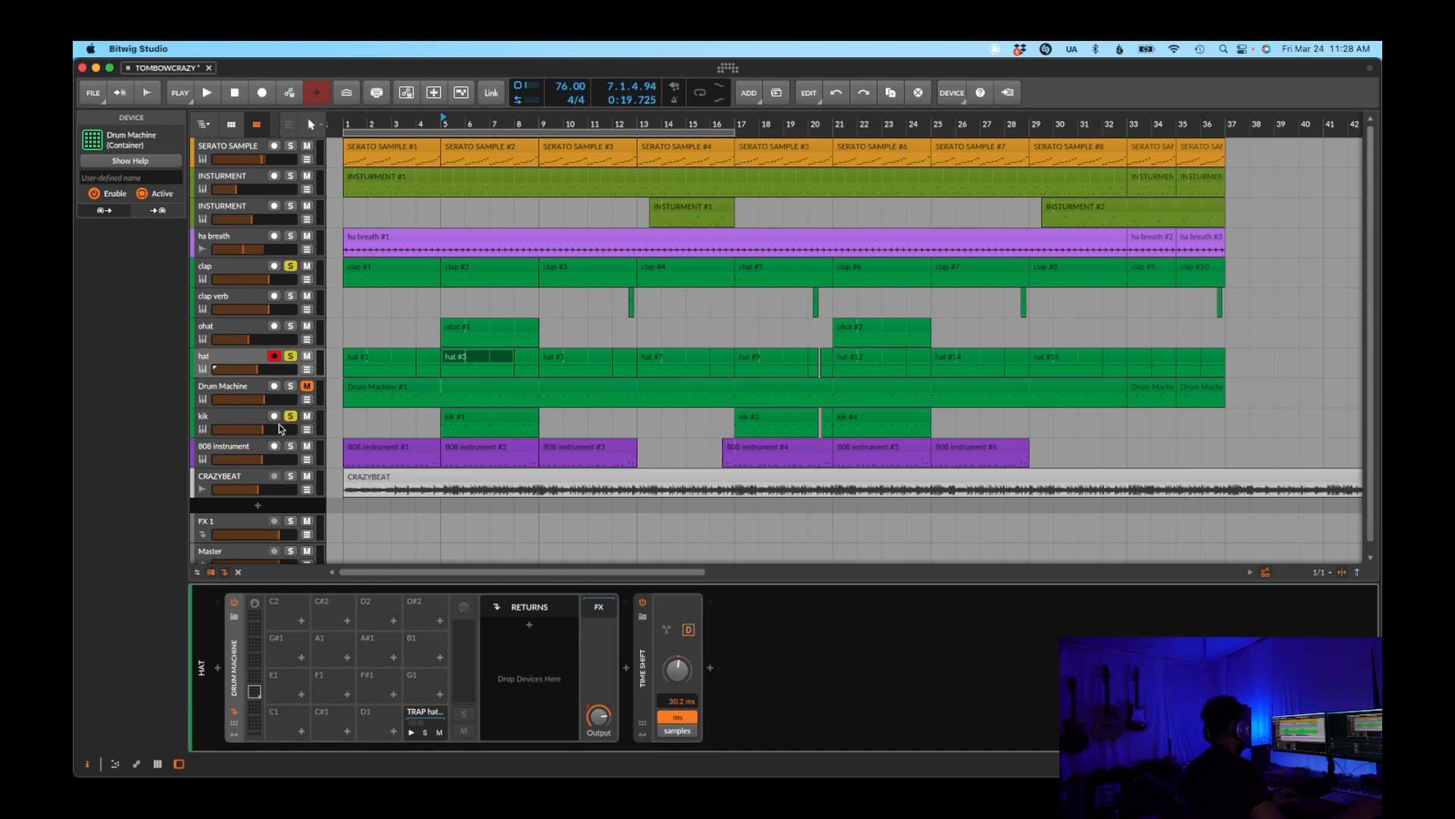
pyautogui.click(498, 414)
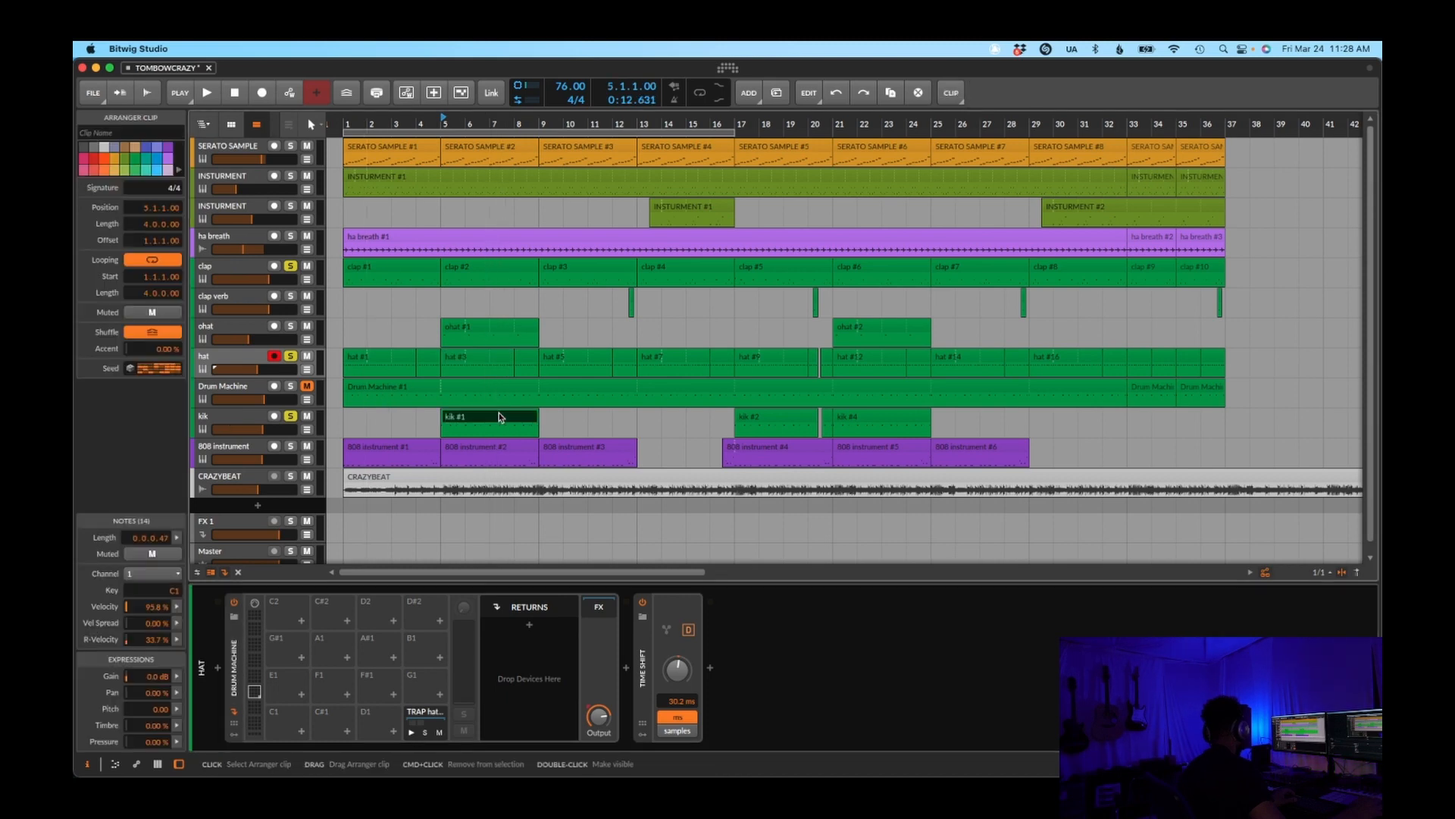
pyautogui.doubleClick(498, 413)
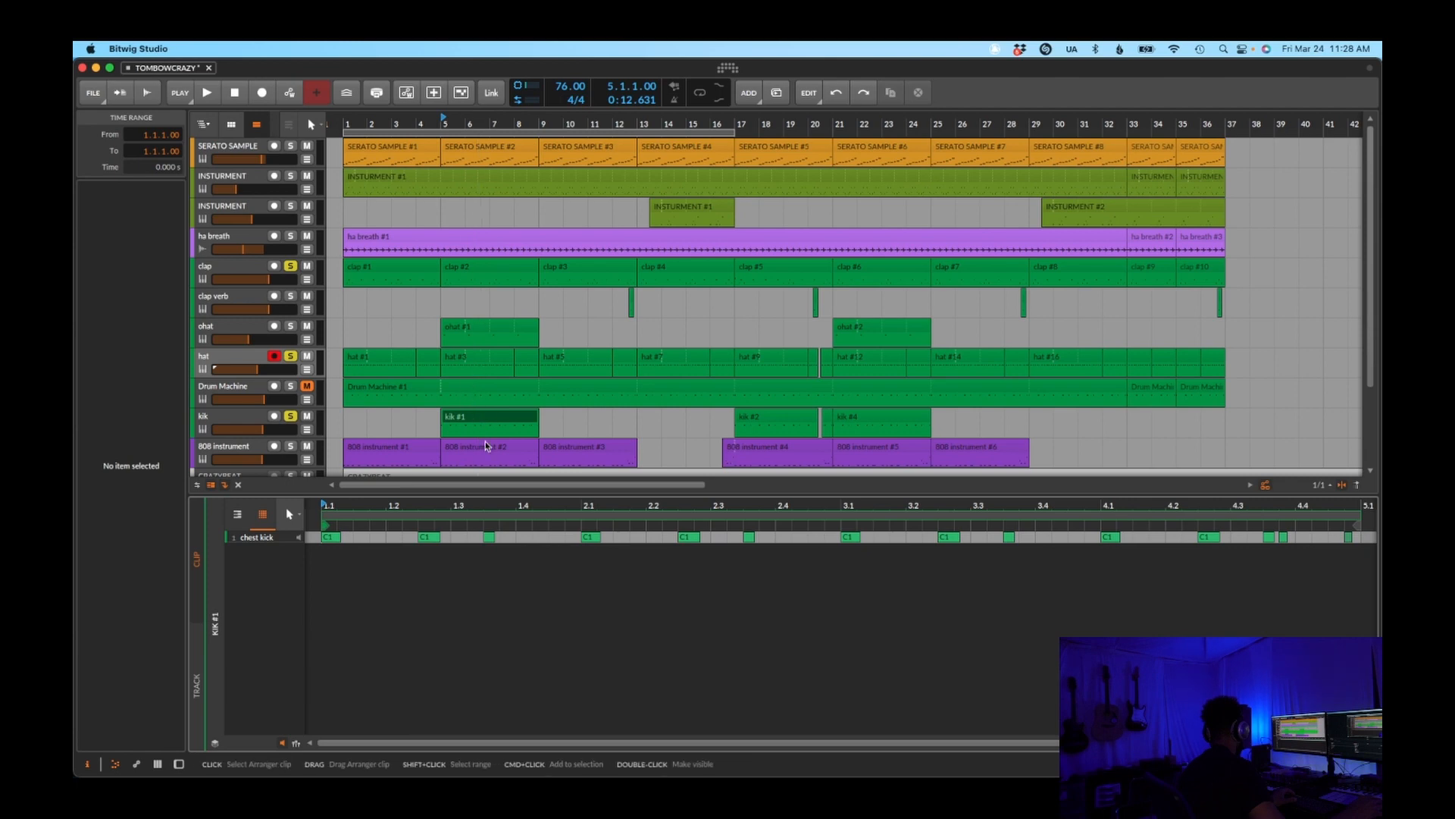
pyautogui.doubleClick(476, 274)
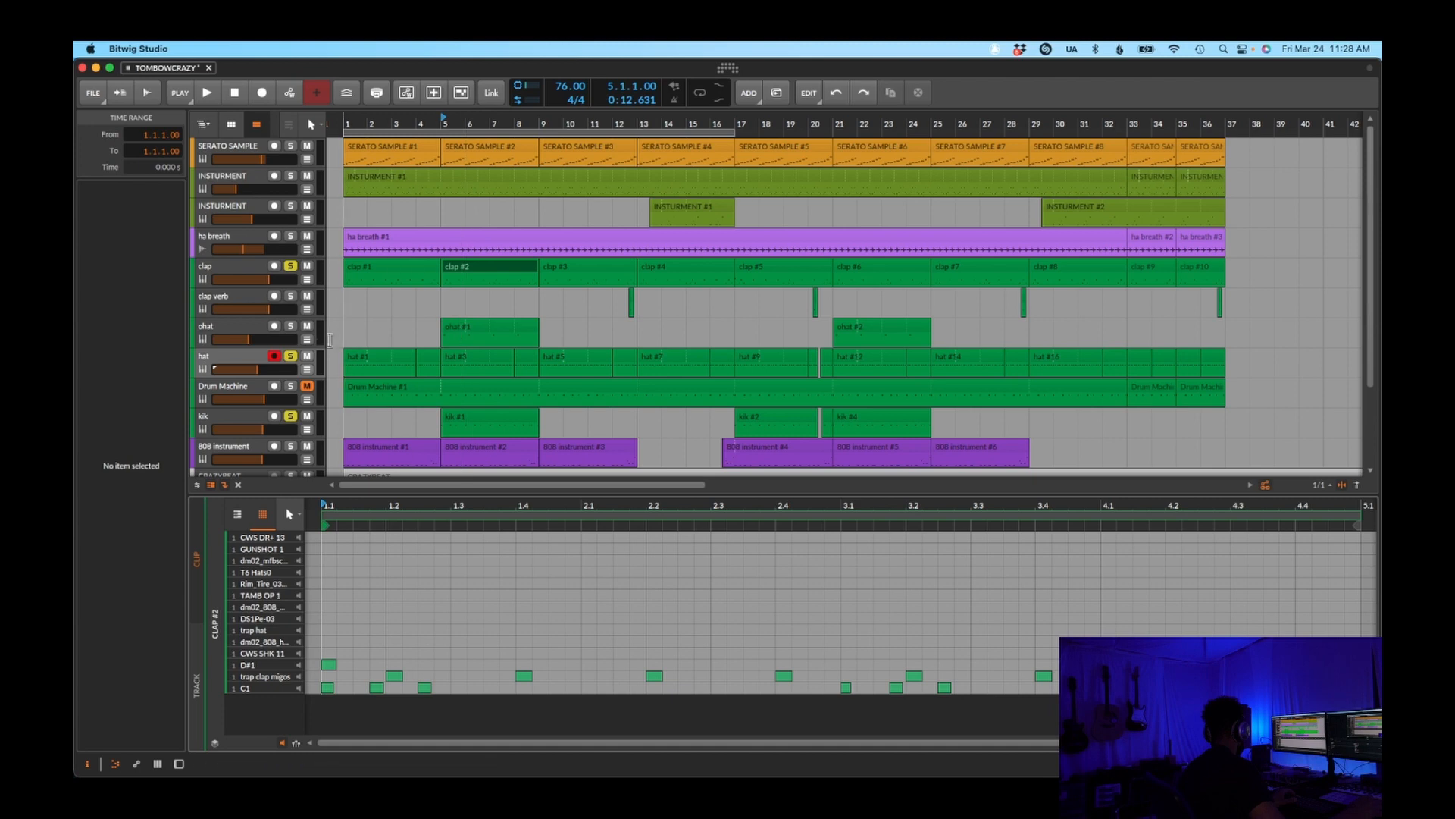
# Add the ohat track to the soloed drum tracks and play them briefly from bar 5
pyautogui.click(294, 326)
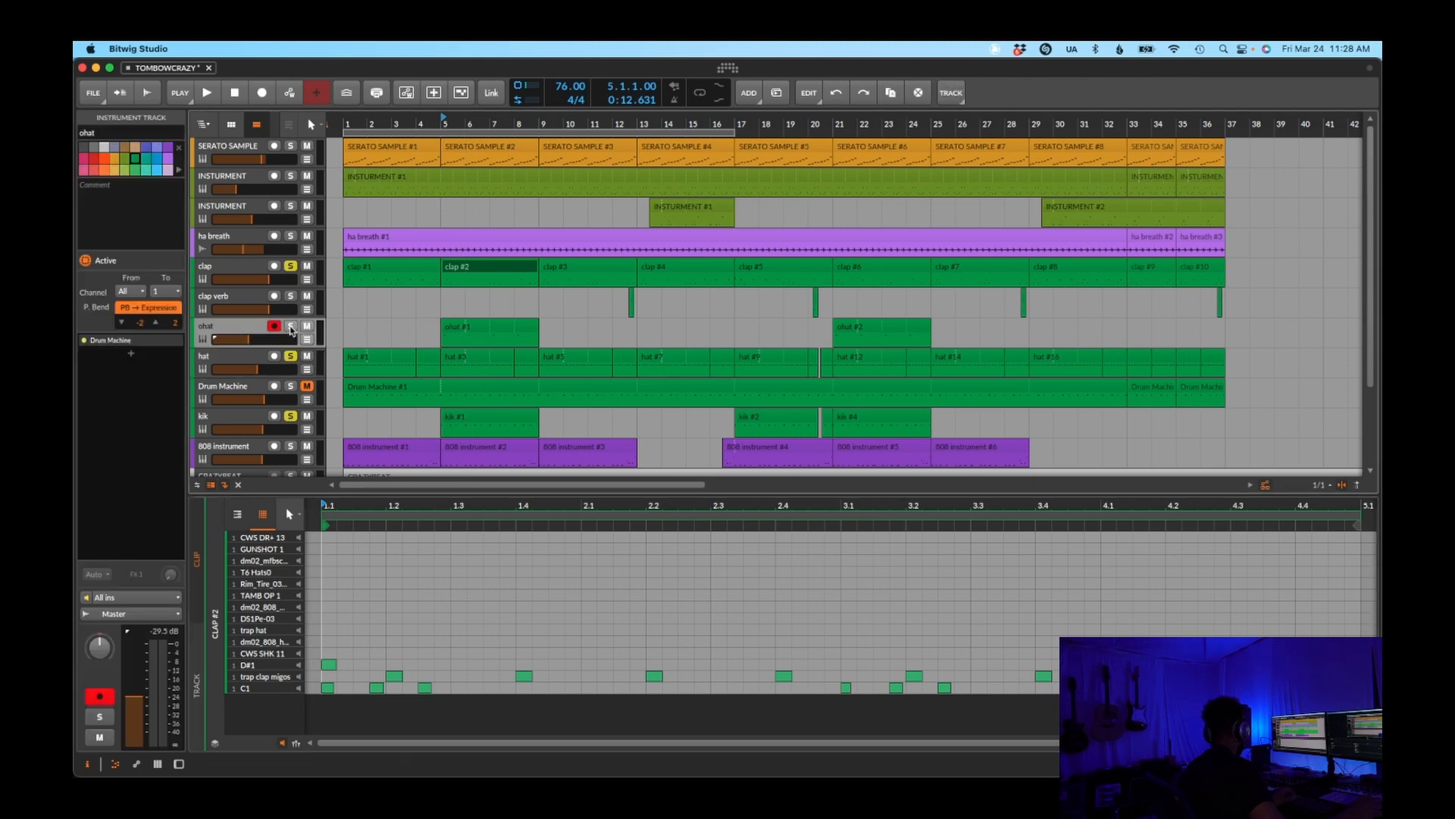
pyautogui.click(290, 327)
pyautogui.press('space')
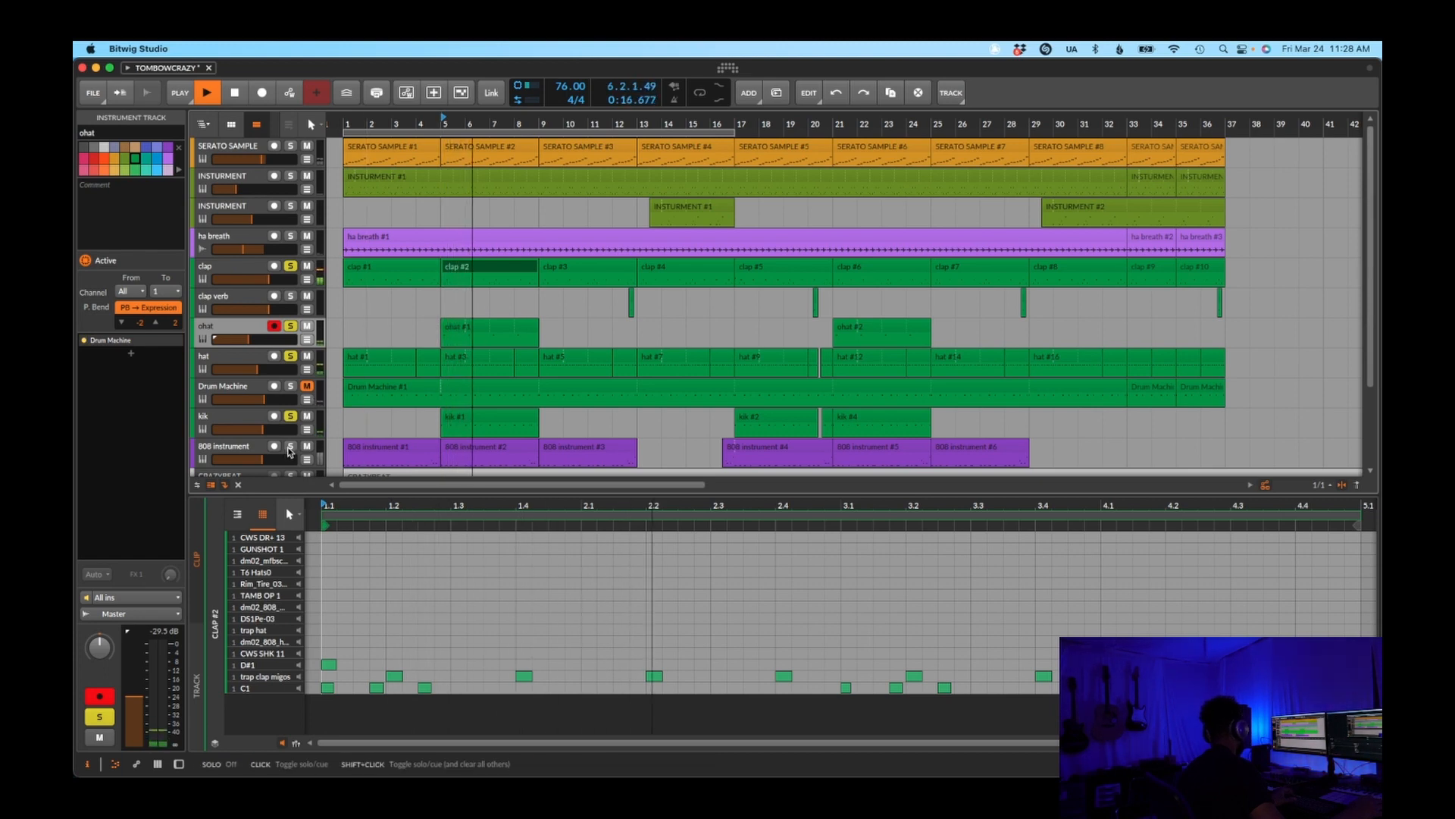
pyautogui.press('space')
# Open the 808 instrument track's device chain and isolate it during playback from bar 5 by unsoloing kik, hat, ohat and clap
pyautogui.doubleClick(239, 449)
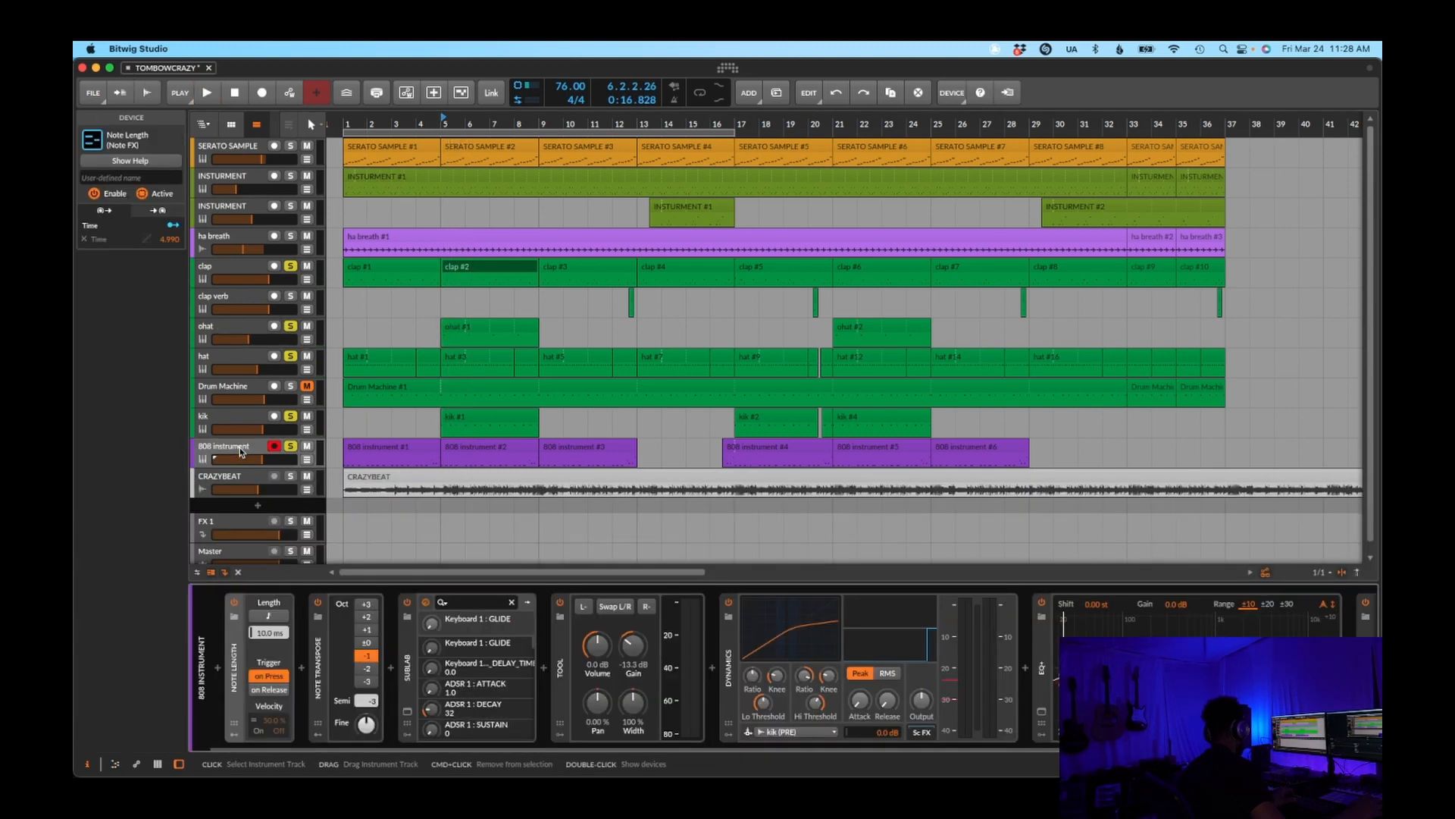
pyautogui.click(406, 713)
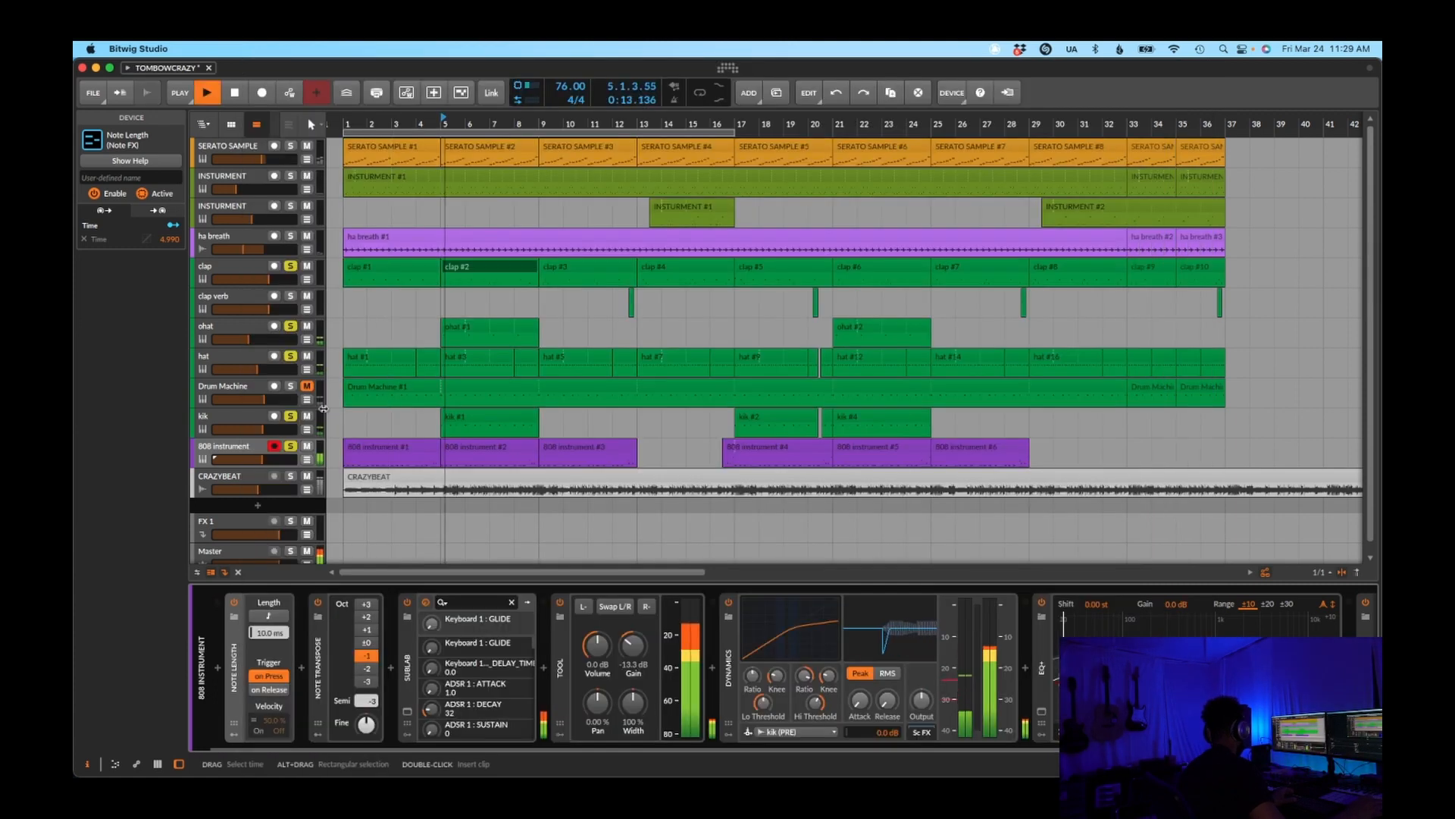
pyautogui.click(290, 416)
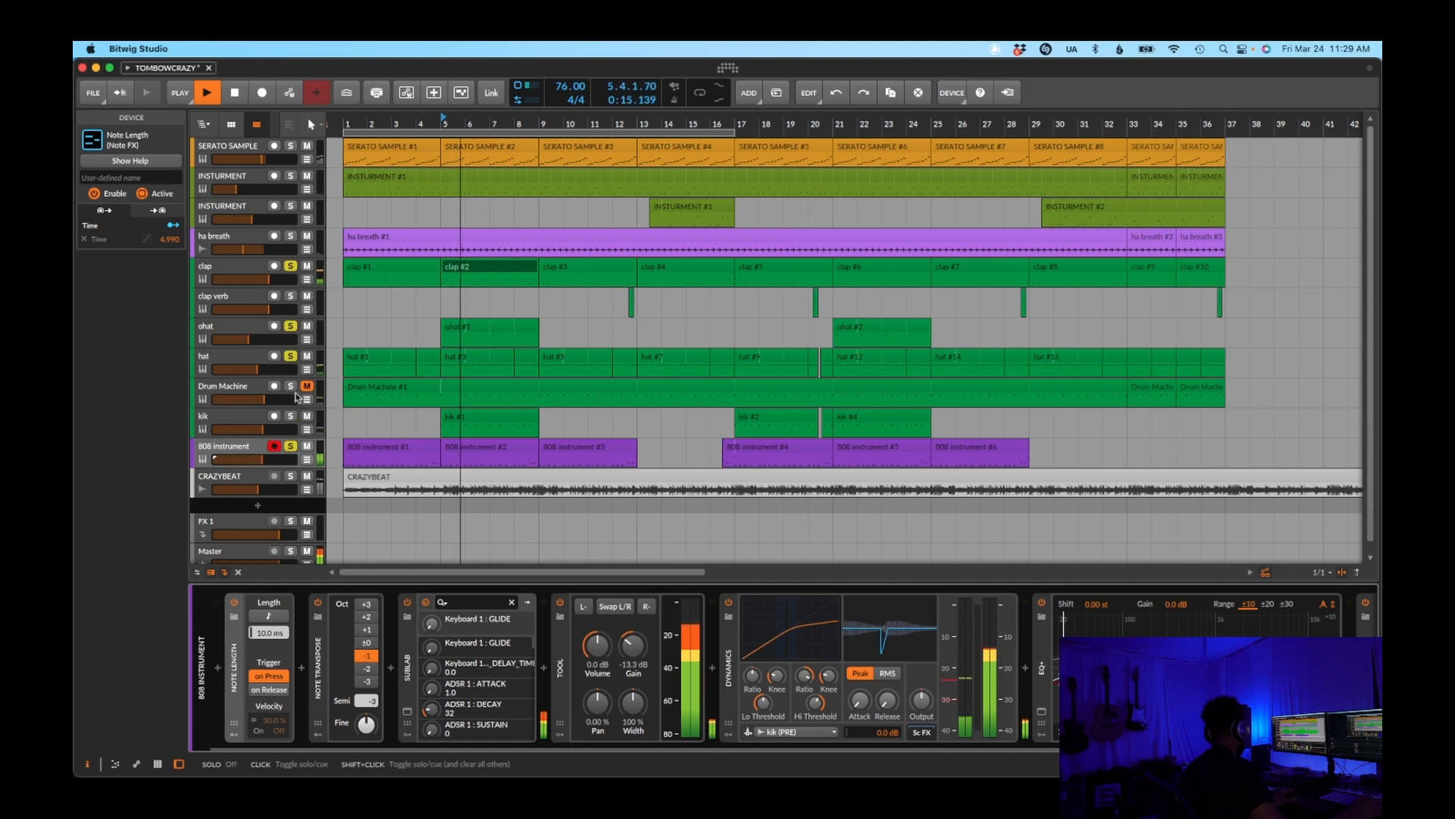
pyautogui.click(290, 356)
pyautogui.click(291, 325)
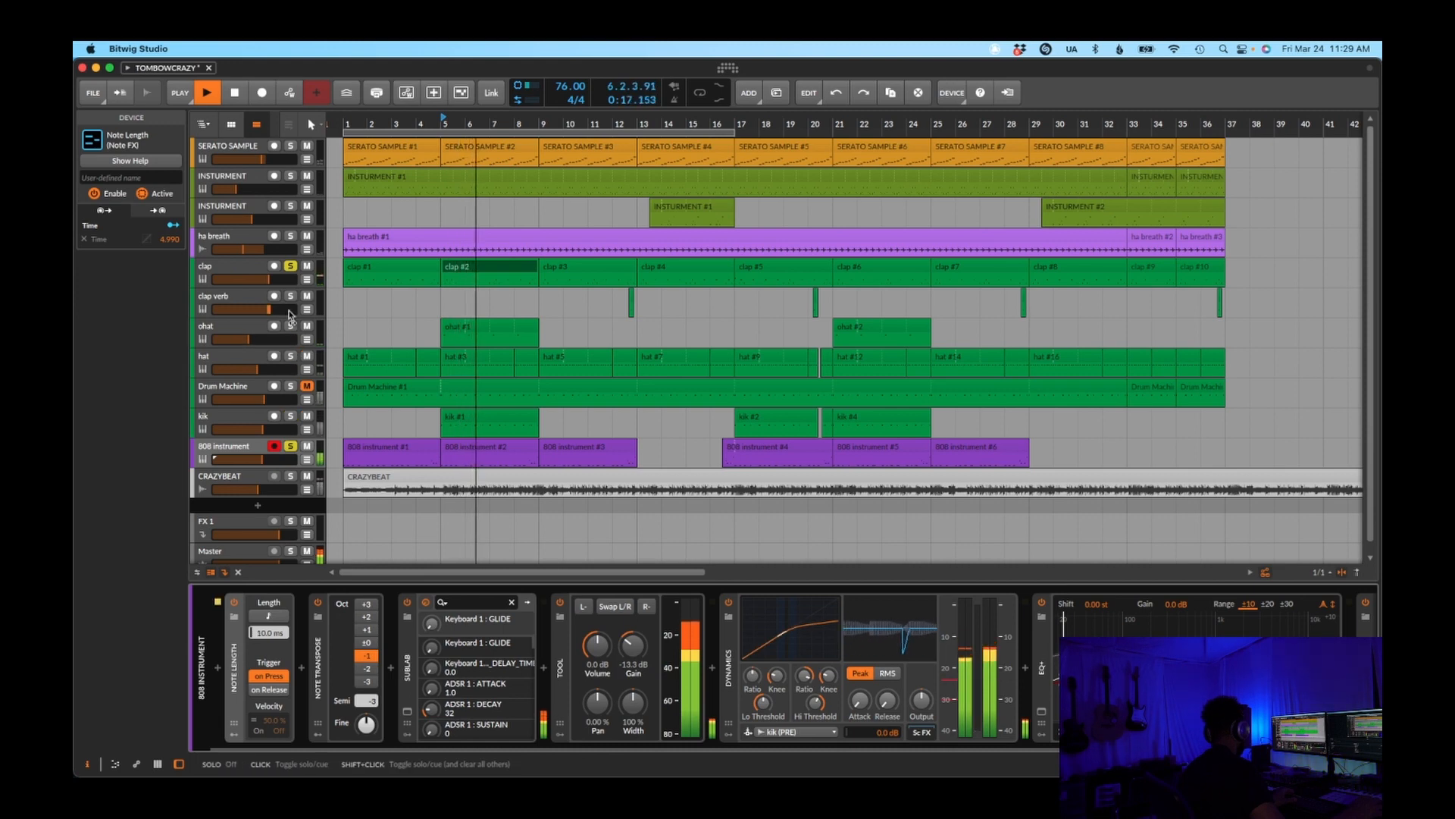
pyautogui.click(290, 266)
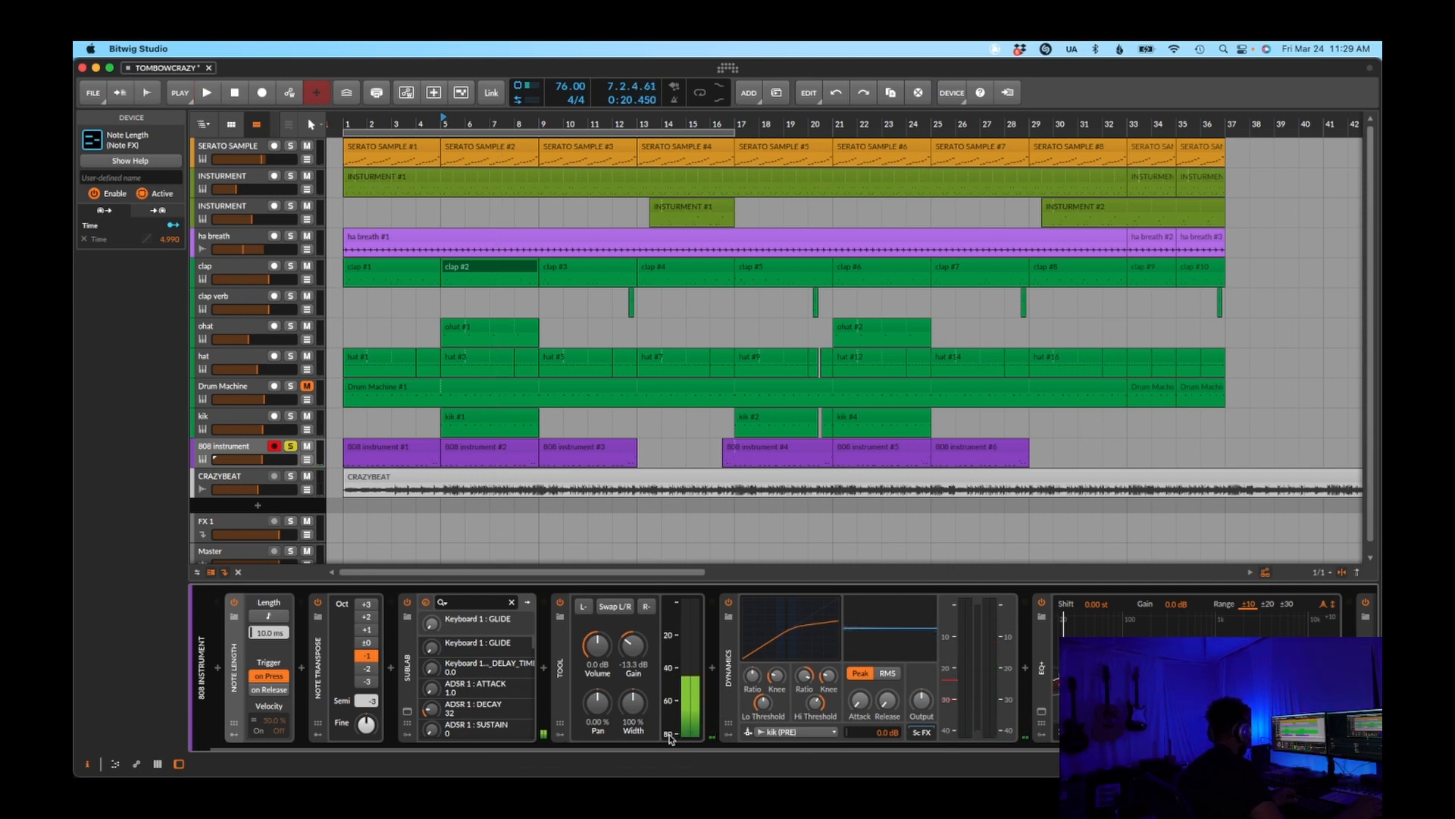
# Examine the 808 instrument's device chain from Note Length and Note Transpose through Sublab and Tool to Dynamics and EQ
pyautogui.moveTo(658, 749); pyautogui.dragTo(705, 749)
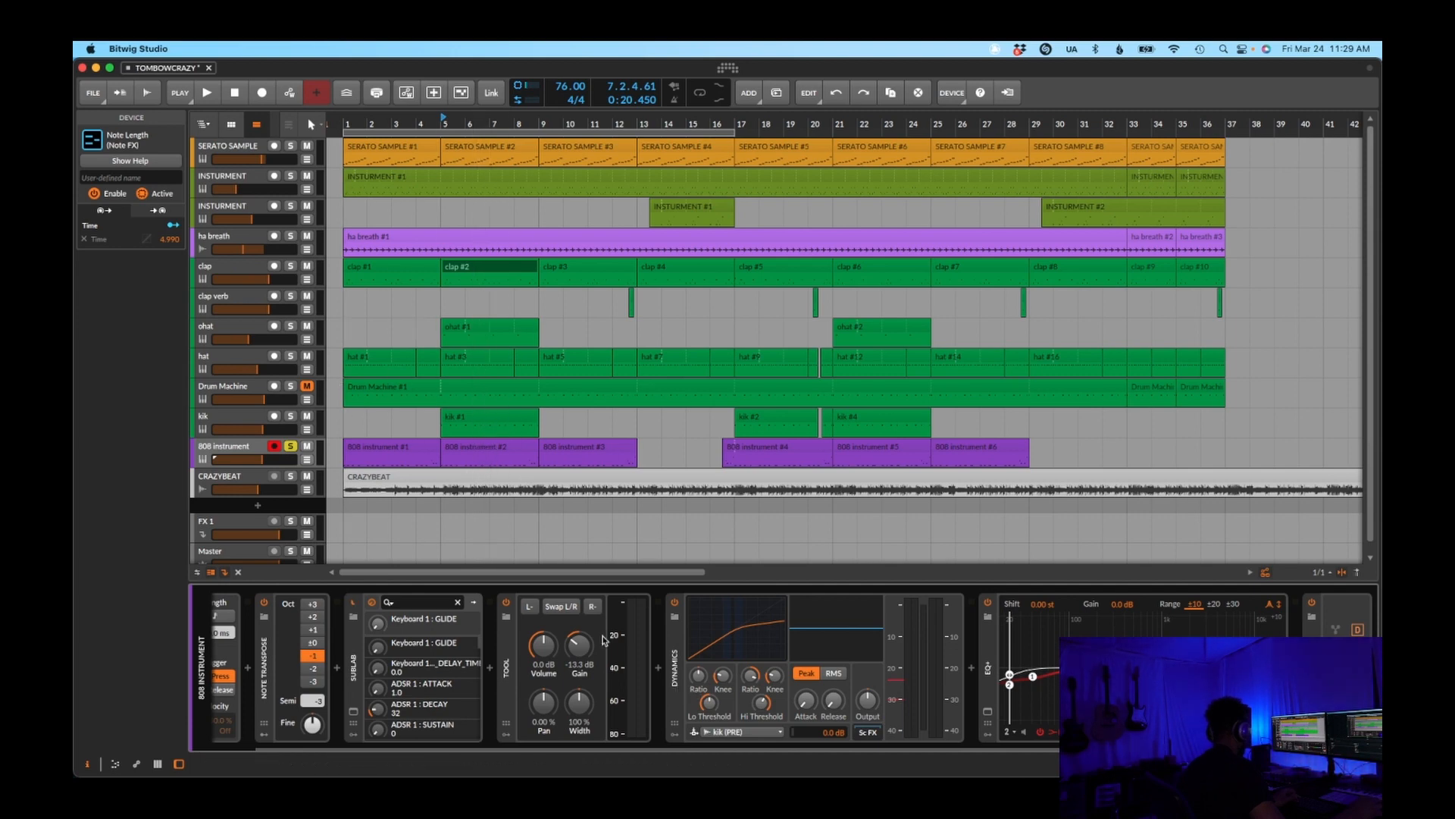
pyautogui.moveTo(613, 747); pyautogui.dragTo(816, 753)
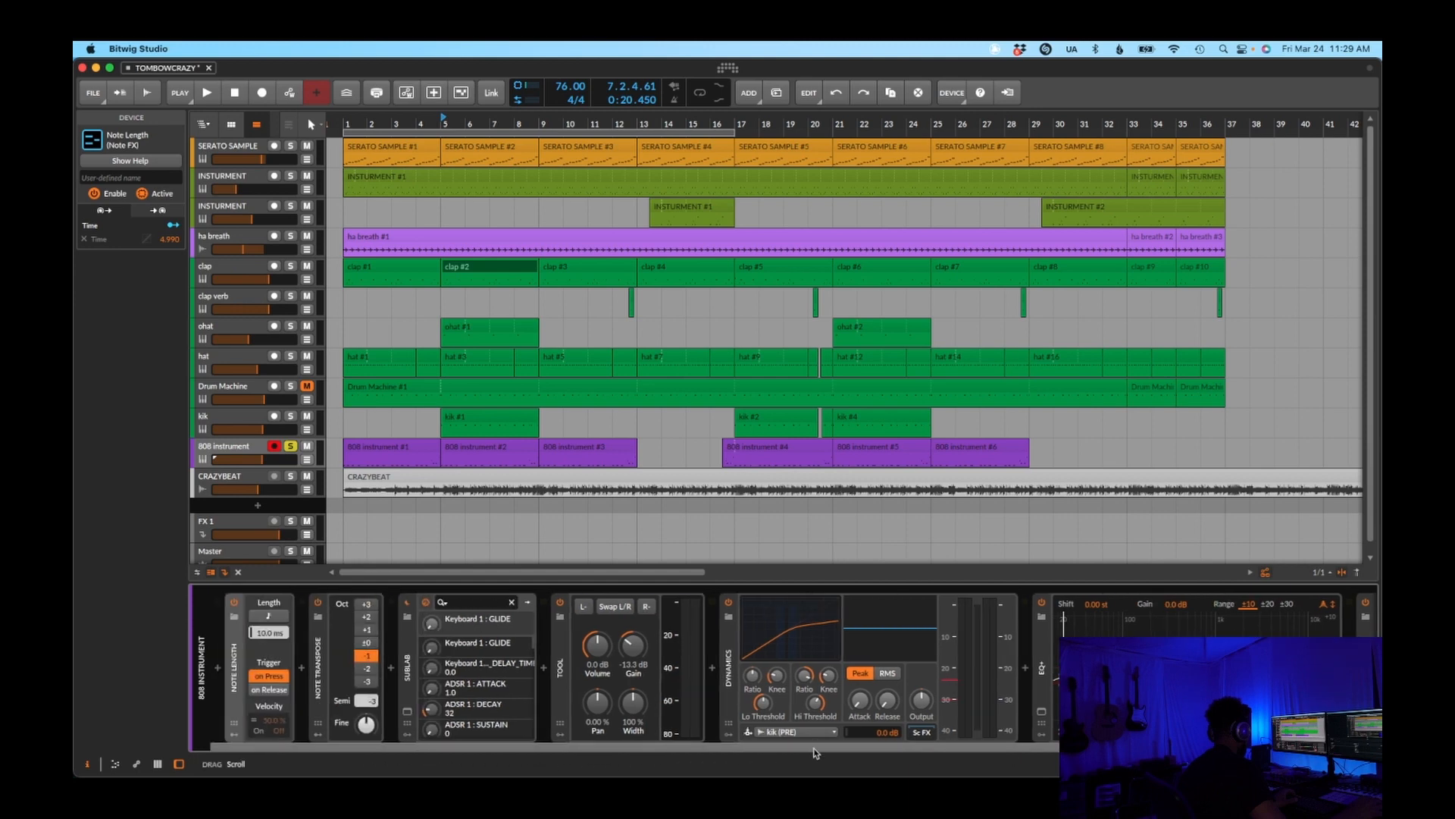
pyautogui.moveTo(665, 751); pyautogui.dragTo(665, 751)
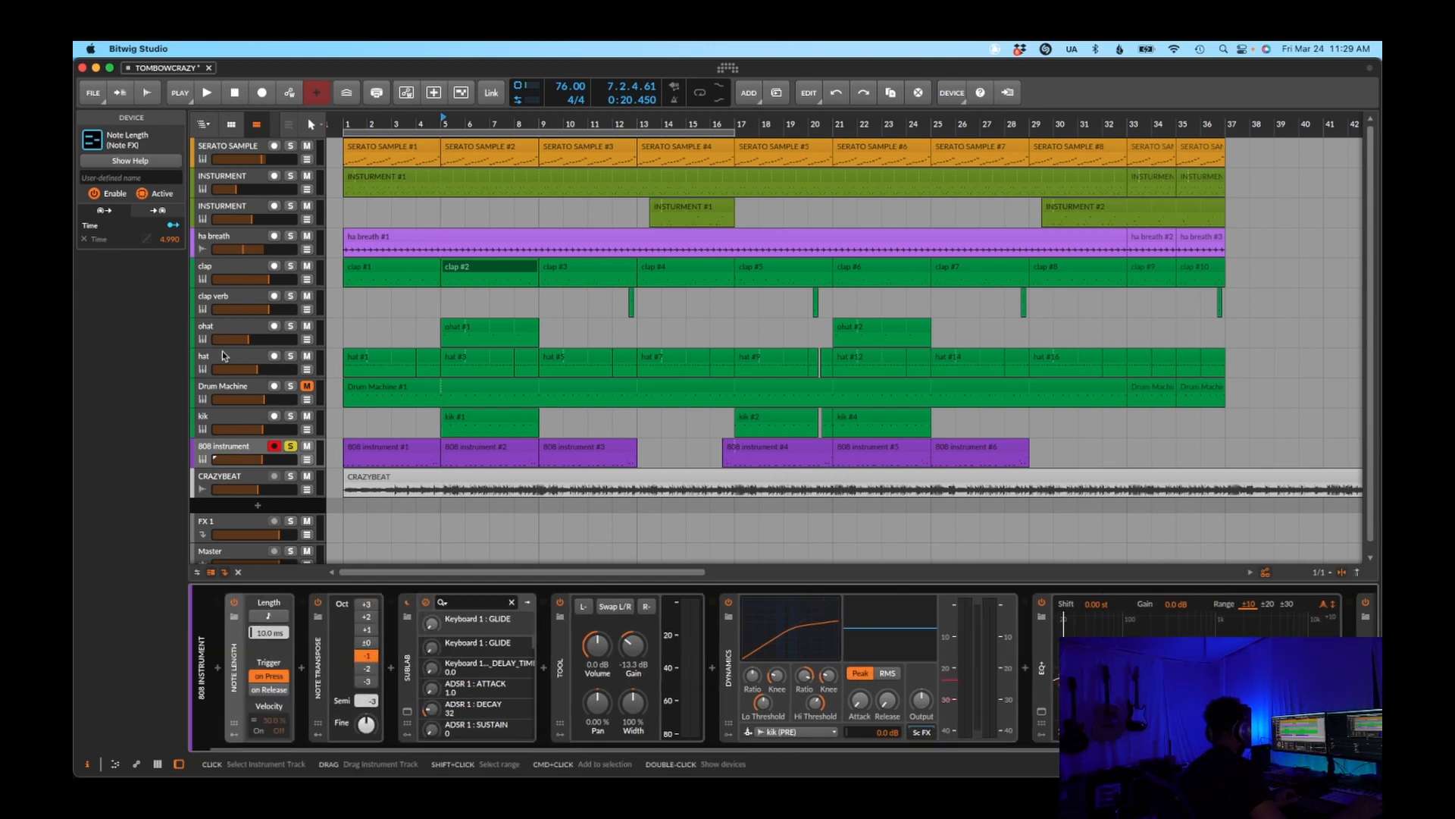
# Compare the device chains of the clap, hat and kik tracks, including Decimort 2 and the Time Shift devices
pyautogui.click(227, 271)
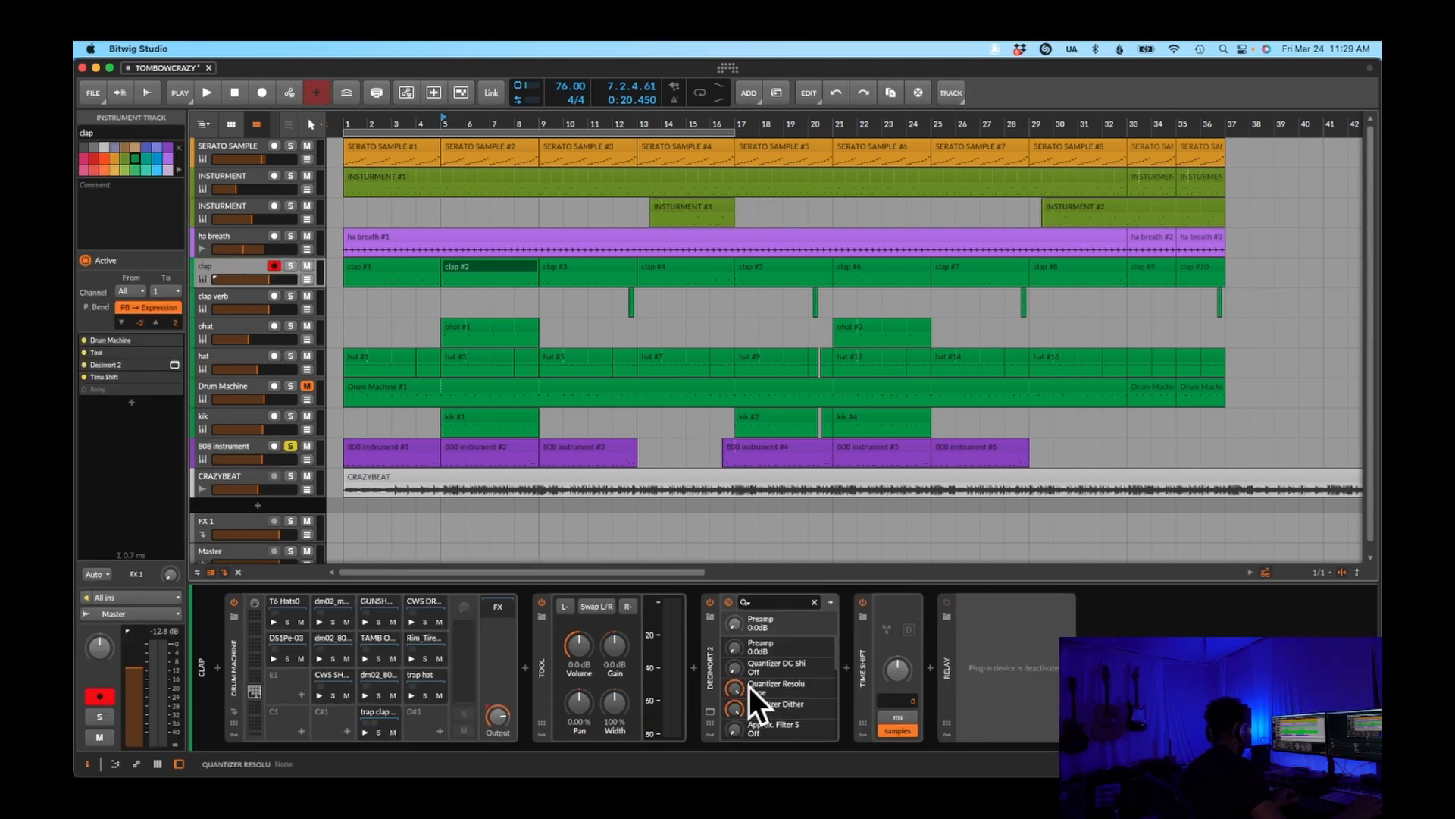
pyautogui.click(707, 692)
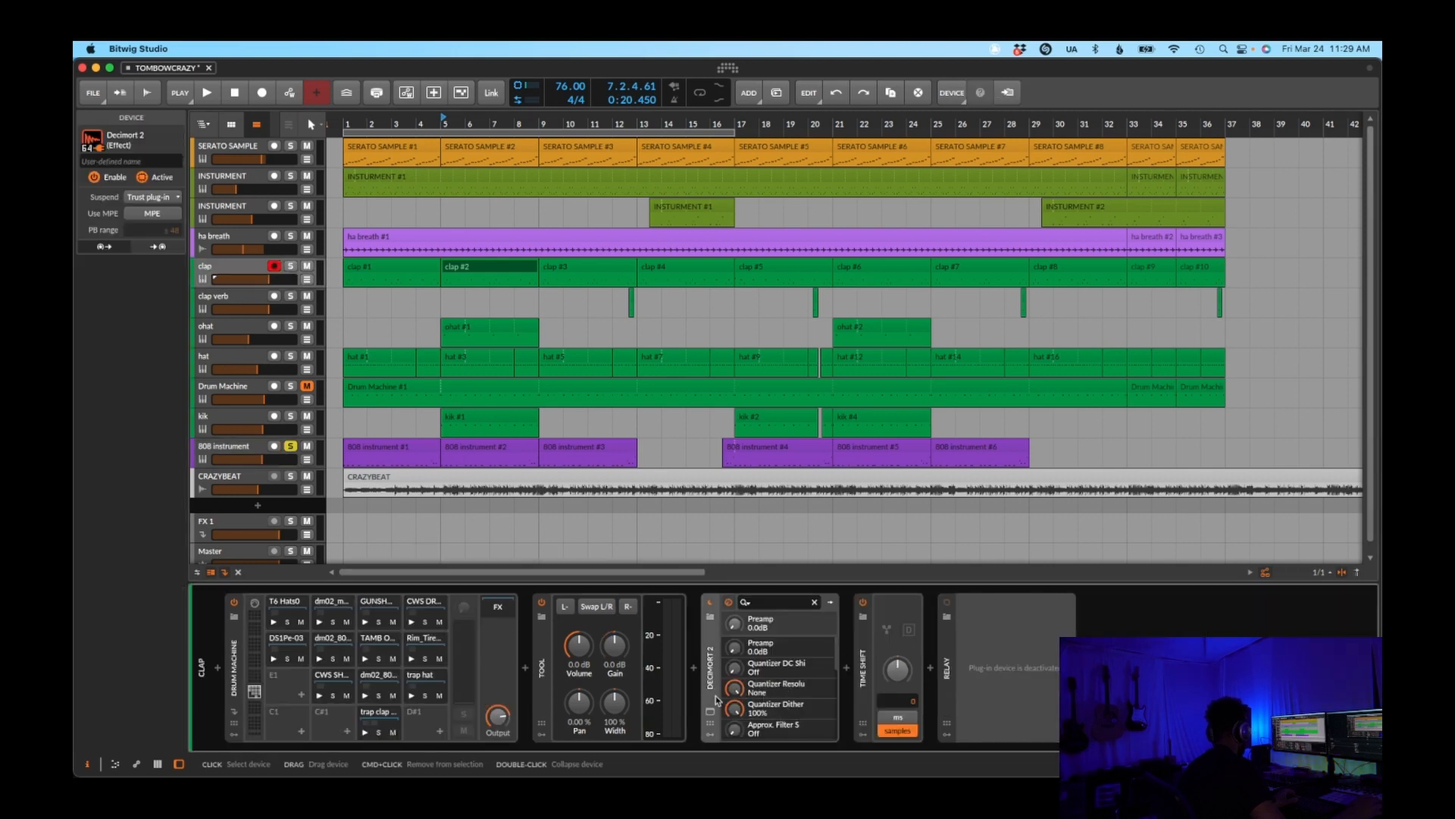
pyautogui.click(230, 358)
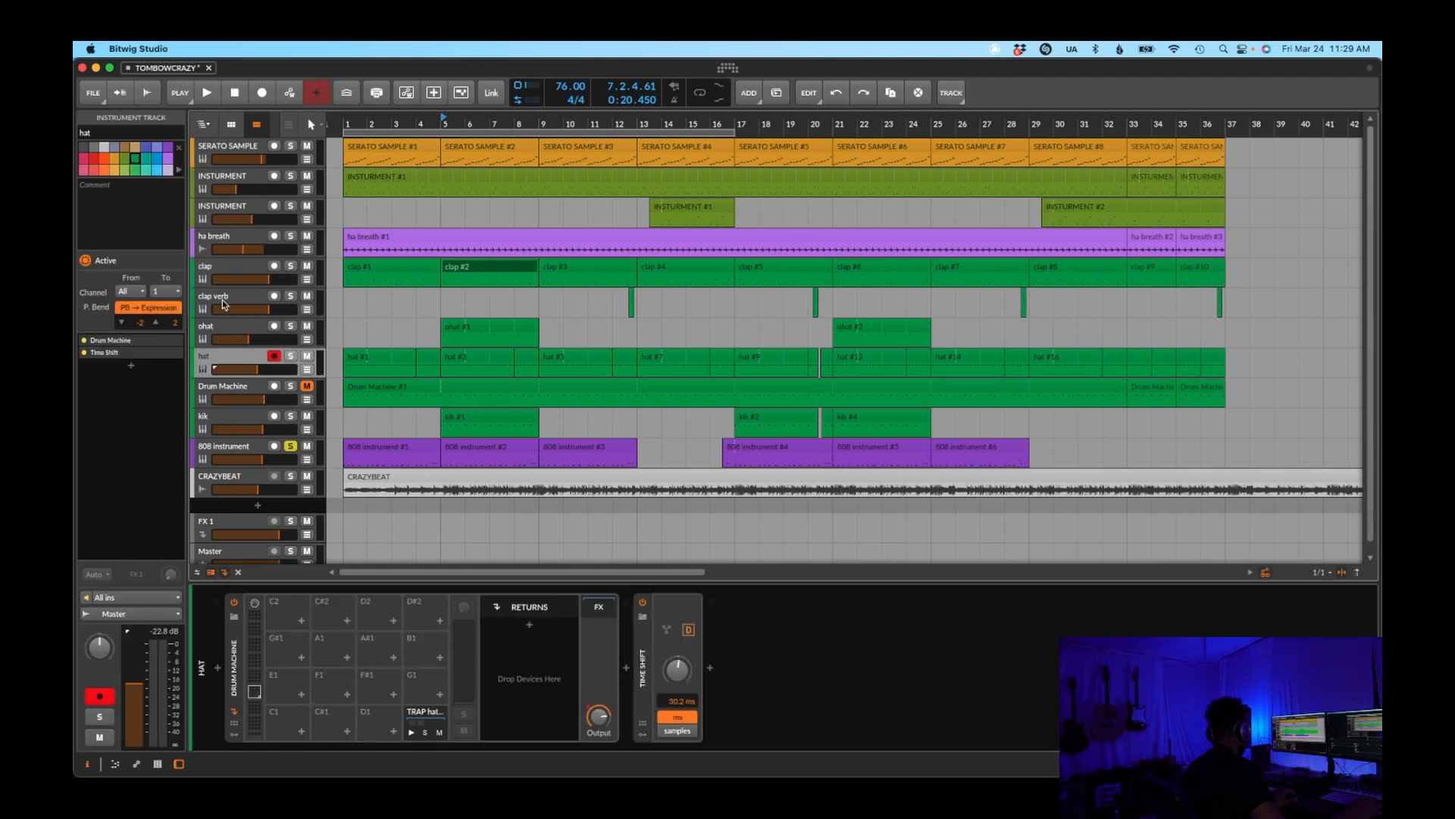
pyautogui.click(219, 270)
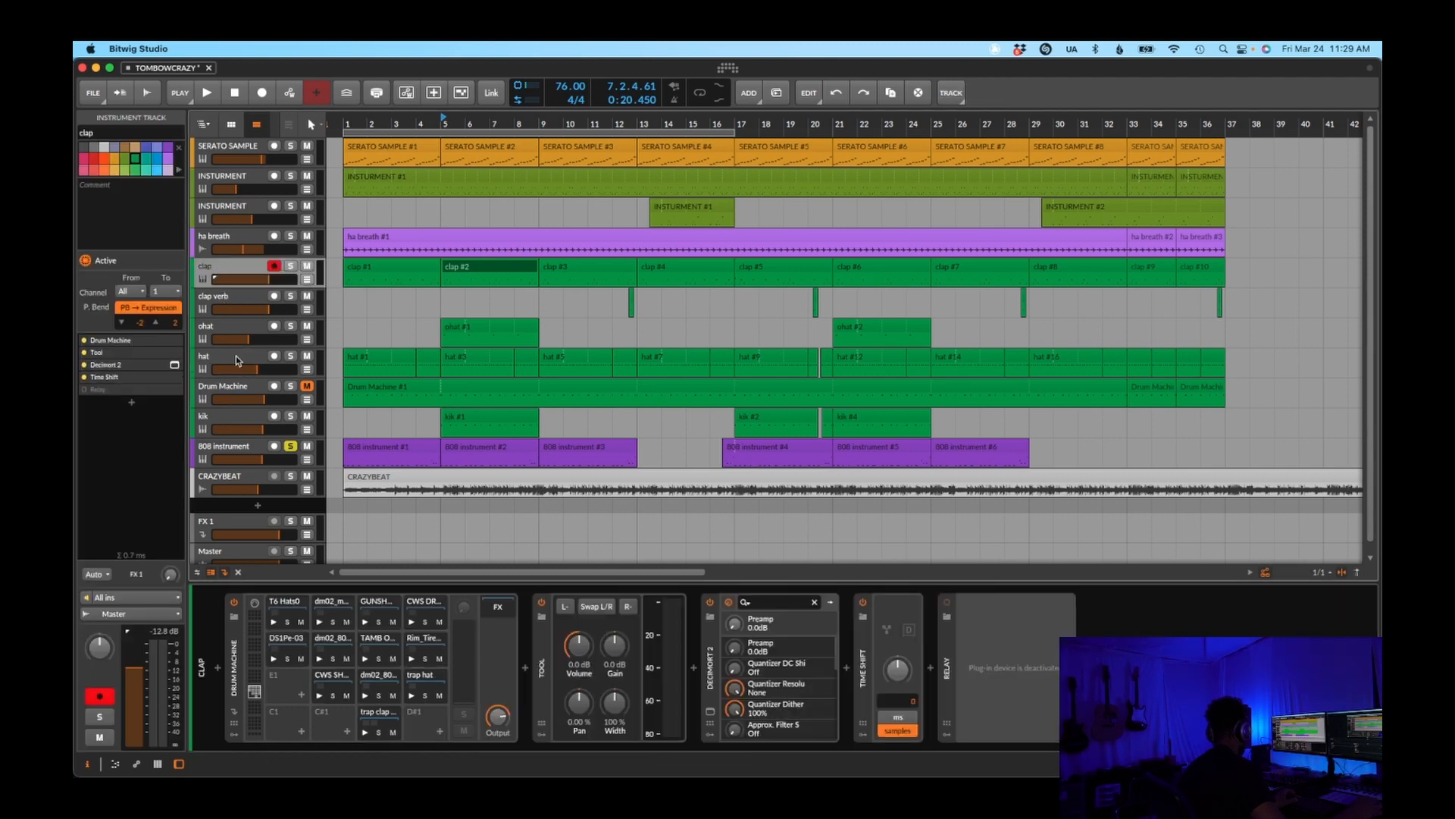
pyautogui.click(237, 357)
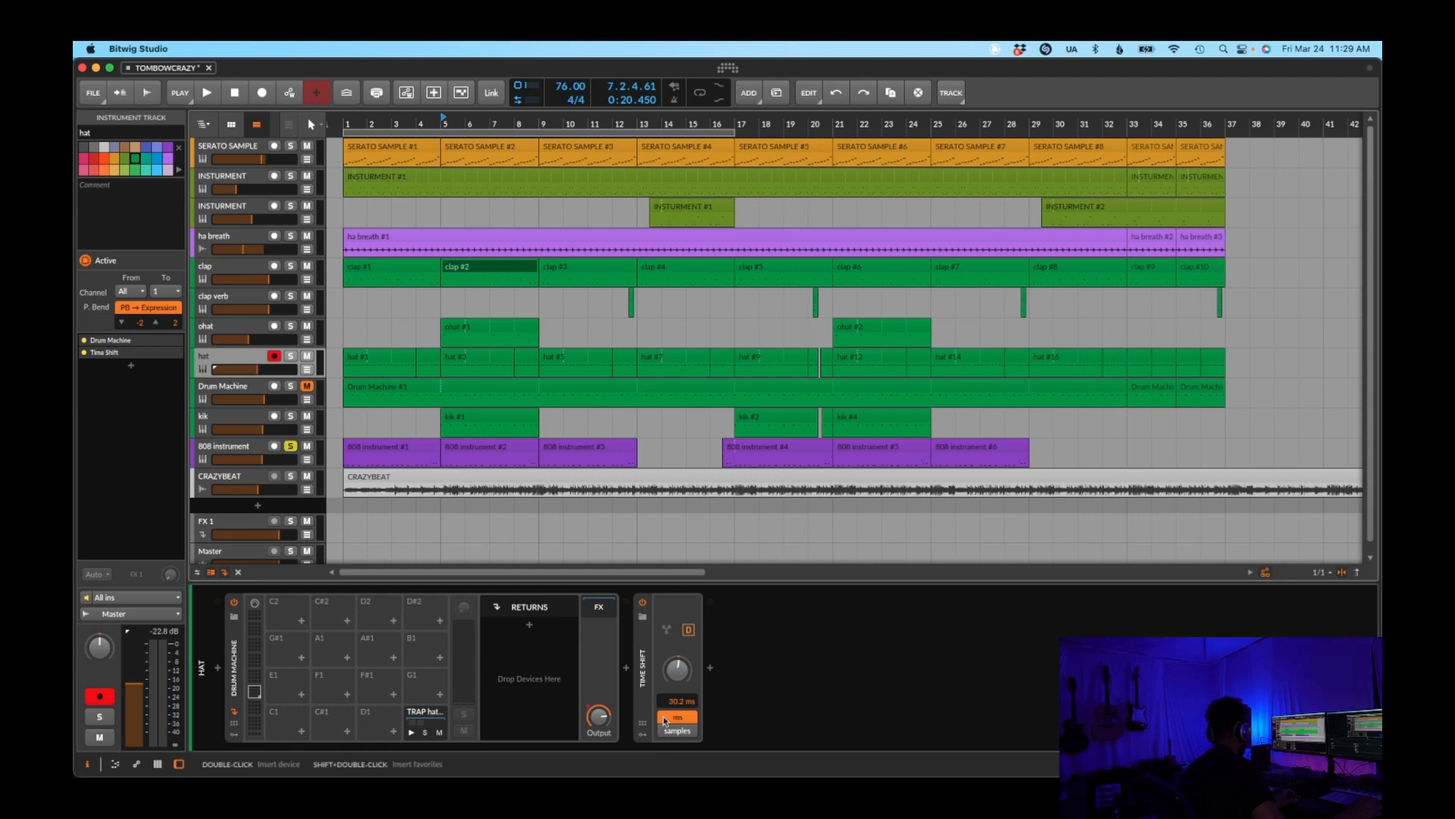
pyautogui.click(217, 417)
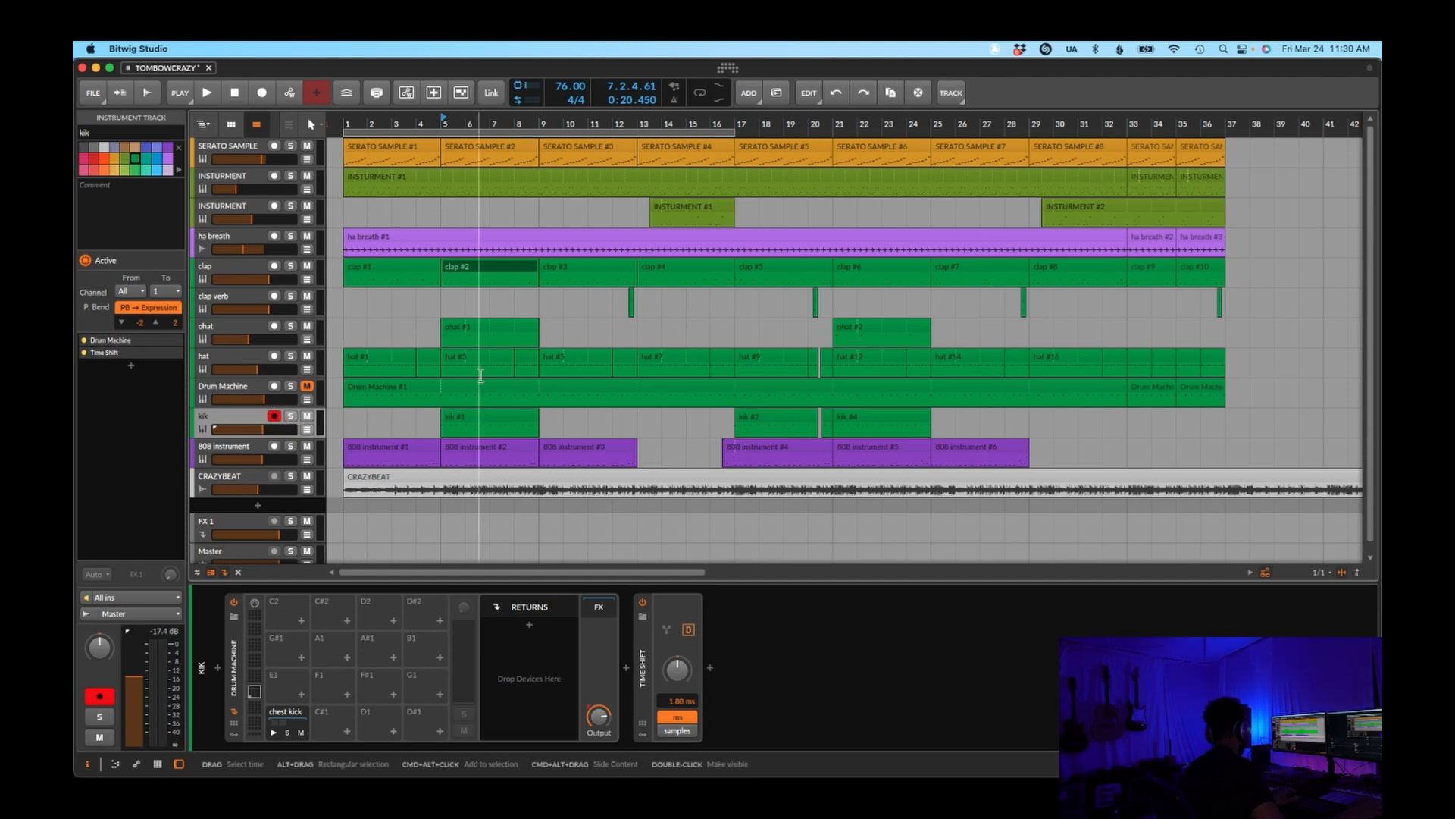
# Play the second INSTURMENT track soloed from the start of its clip in bar 13 and raise its volume
pyautogui.click(626, 422)
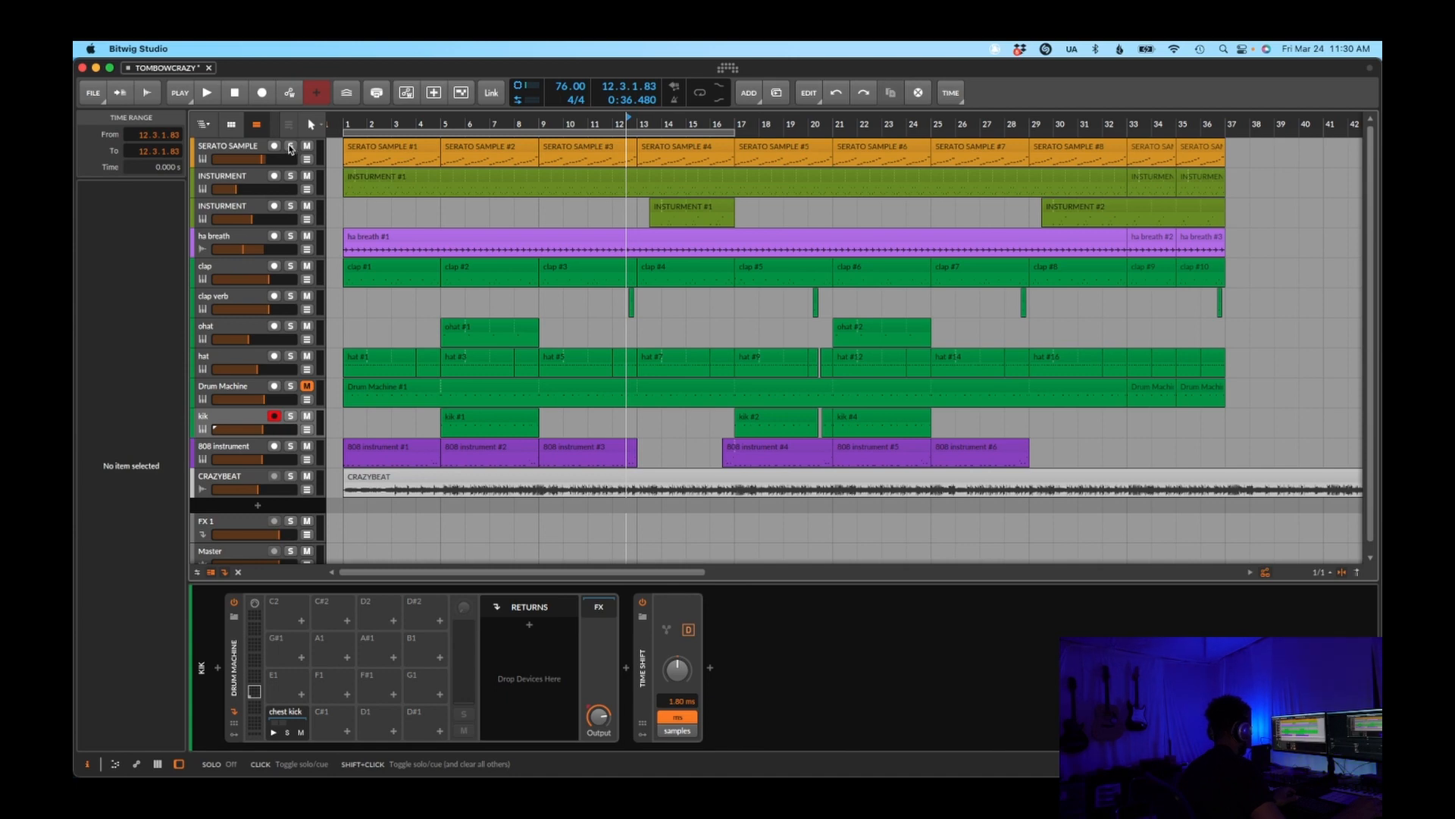
pyautogui.click(639, 212)
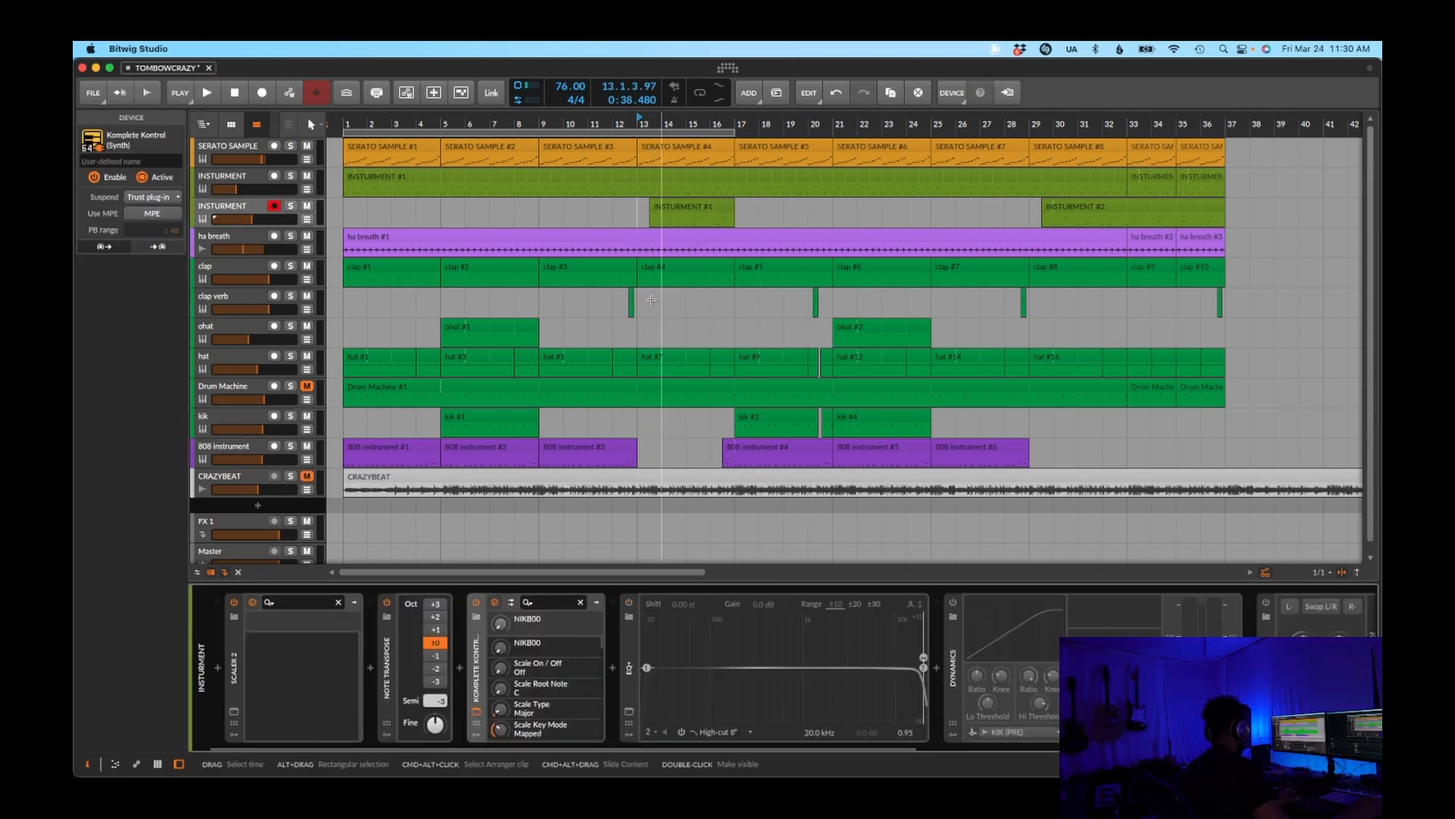
pyautogui.moveTo(764, 165); pyautogui.dragTo(1381, 182)
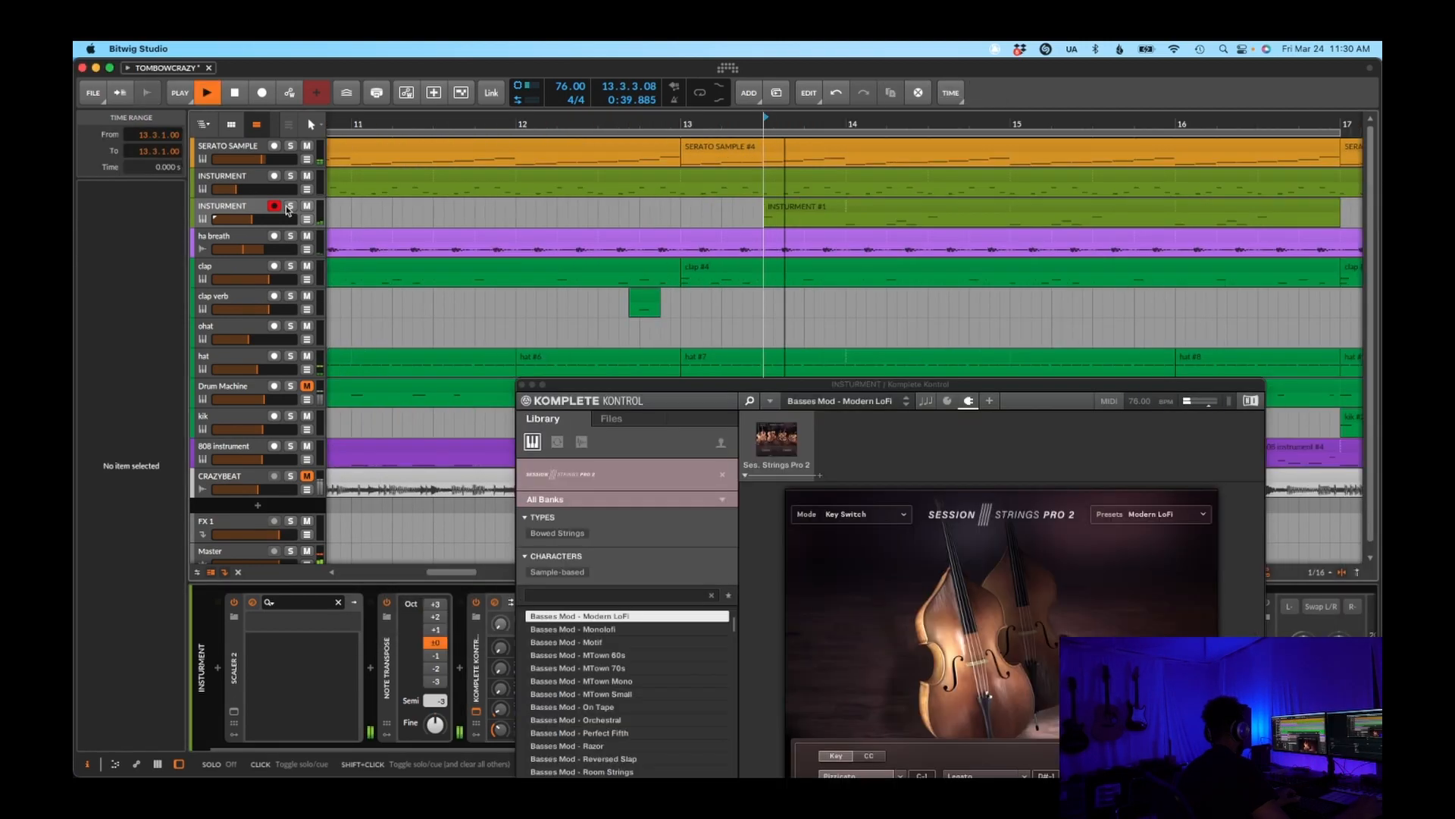
pyautogui.click(288, 208)
pyautogui.moveTo(253, 219); pyautogui.dragTo(271, 219)
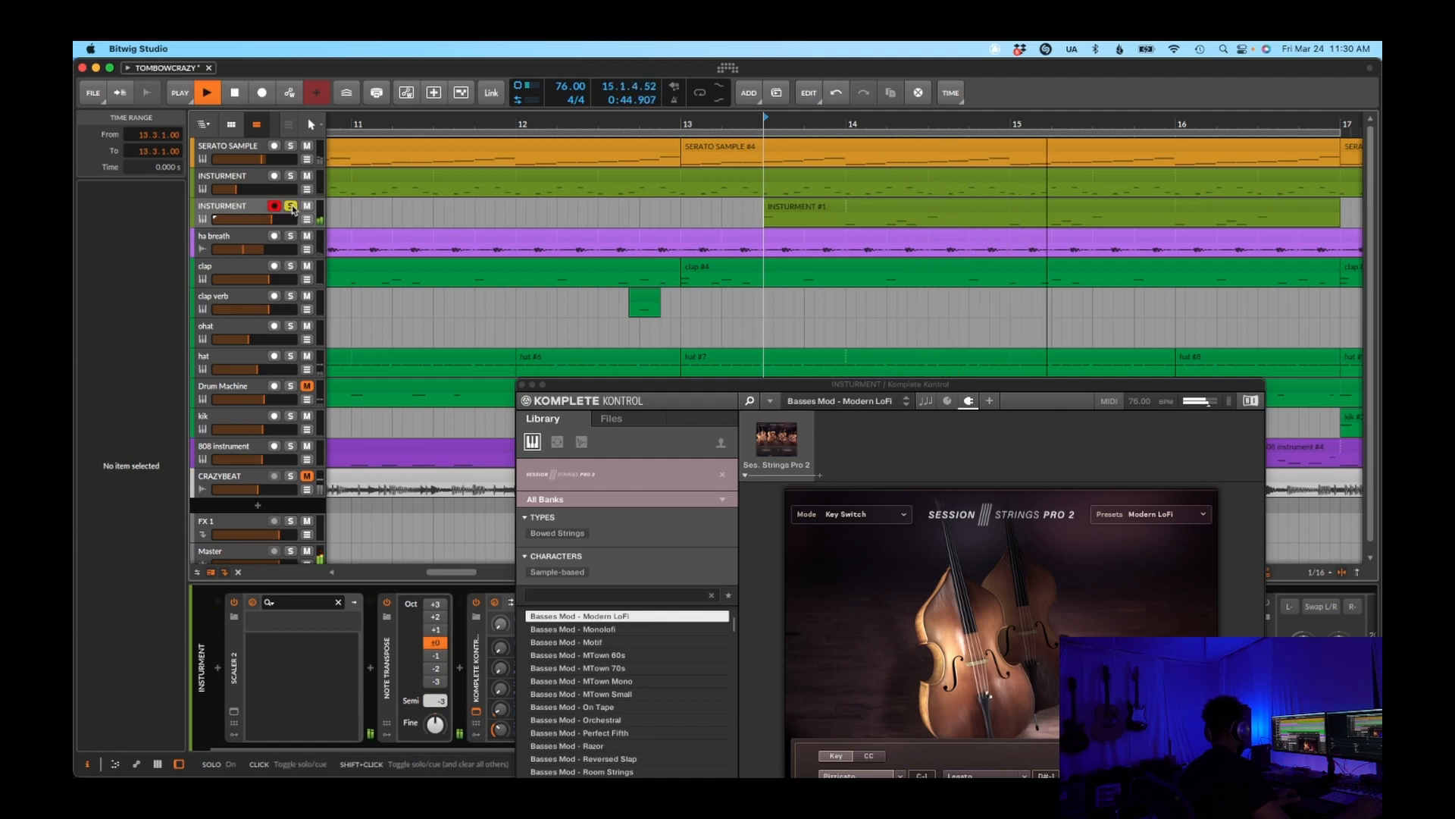
# Unsolo the second INSTURMENT track, lower its volume slightly against the full mix and stop playback
pyautogui.click(291, 207)
pyautogui.moveTo(264, 213); pyautogui.dragTo(258, 219)
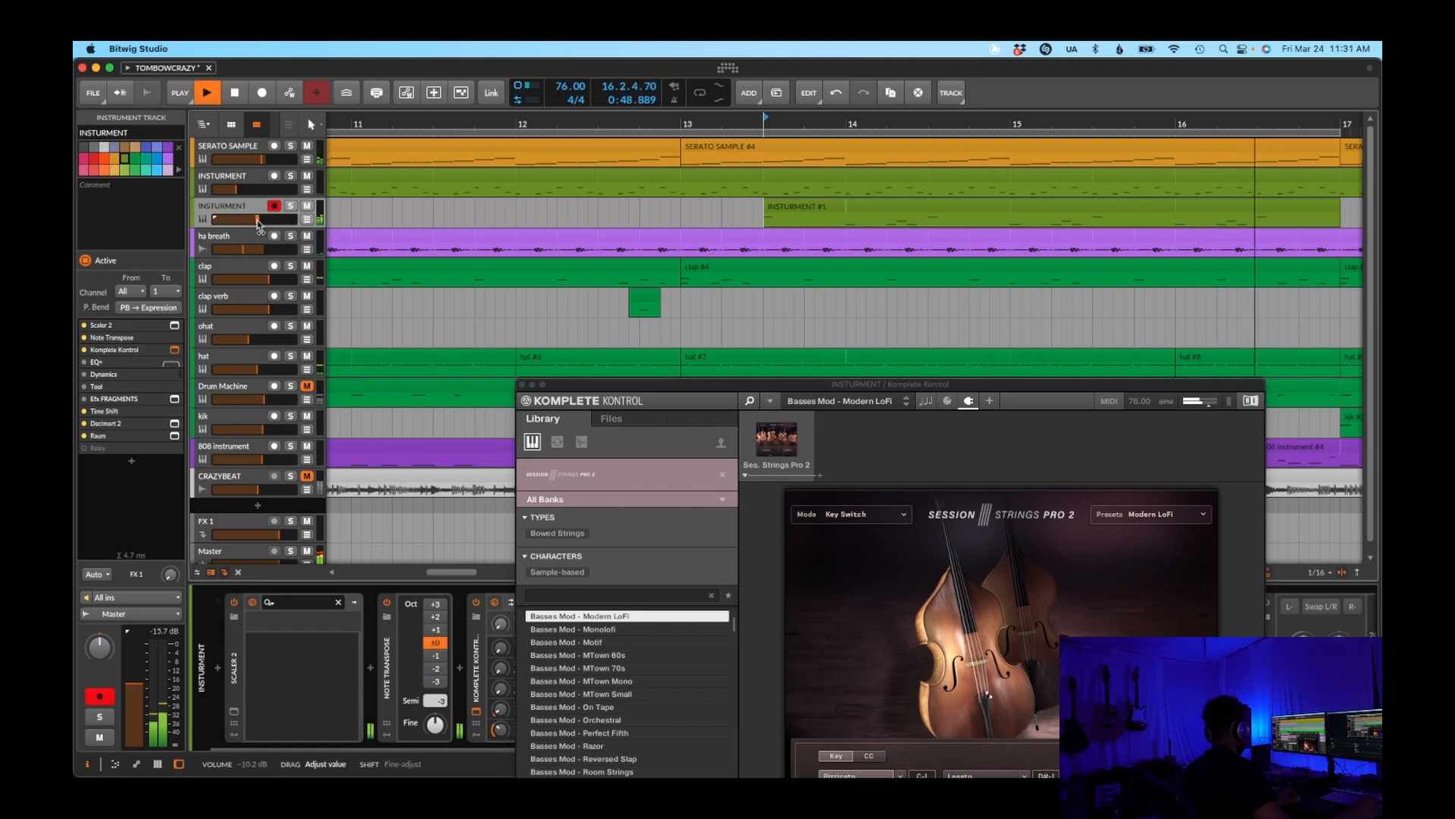
pyautogui.press('space')
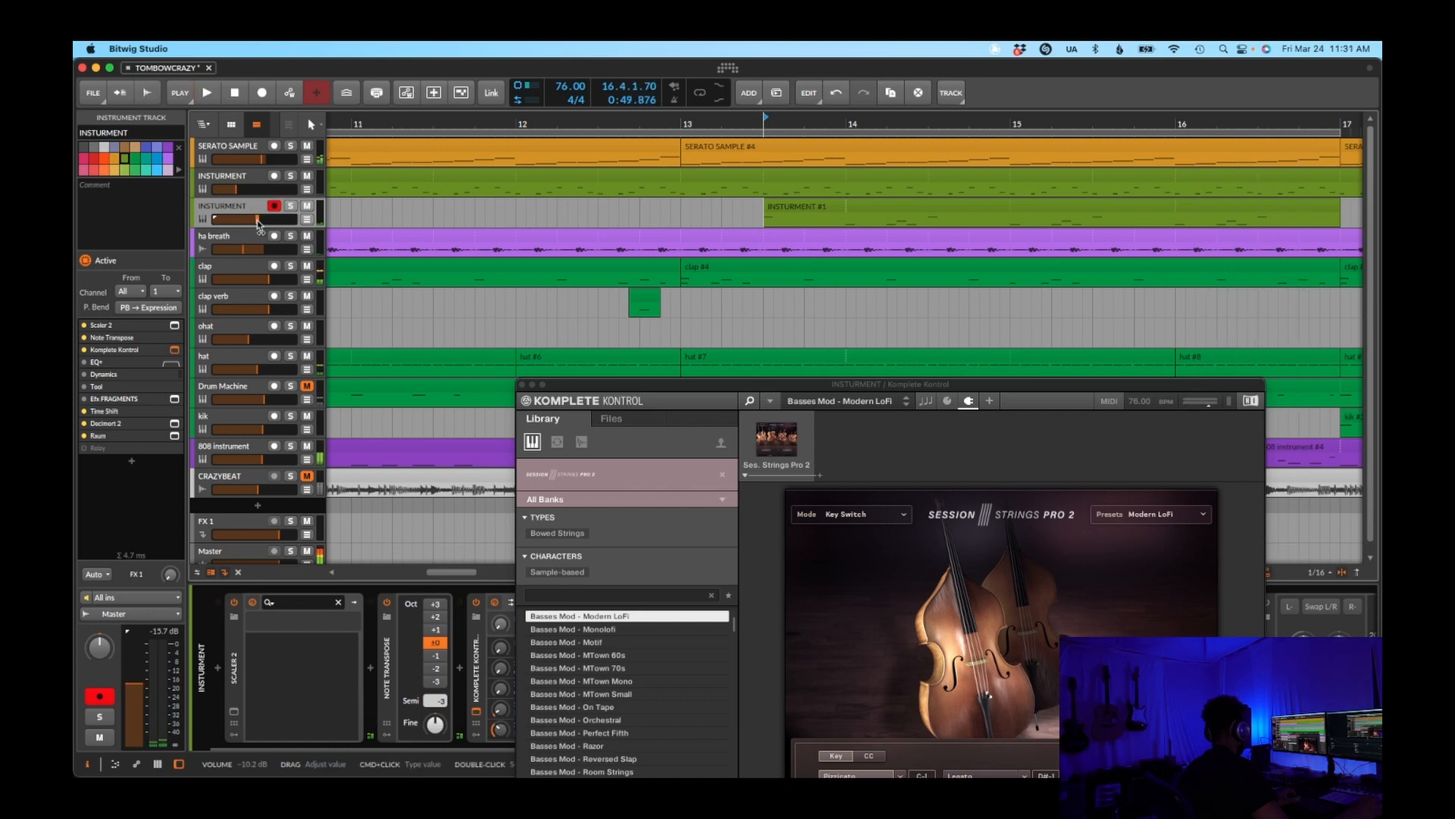
# Play the SERATO SAMPLE track soloed from 13.2.4 and close the Komplete Kontrol window
pyautogui.click(588, 311)
pyautogui.click(254, 147)
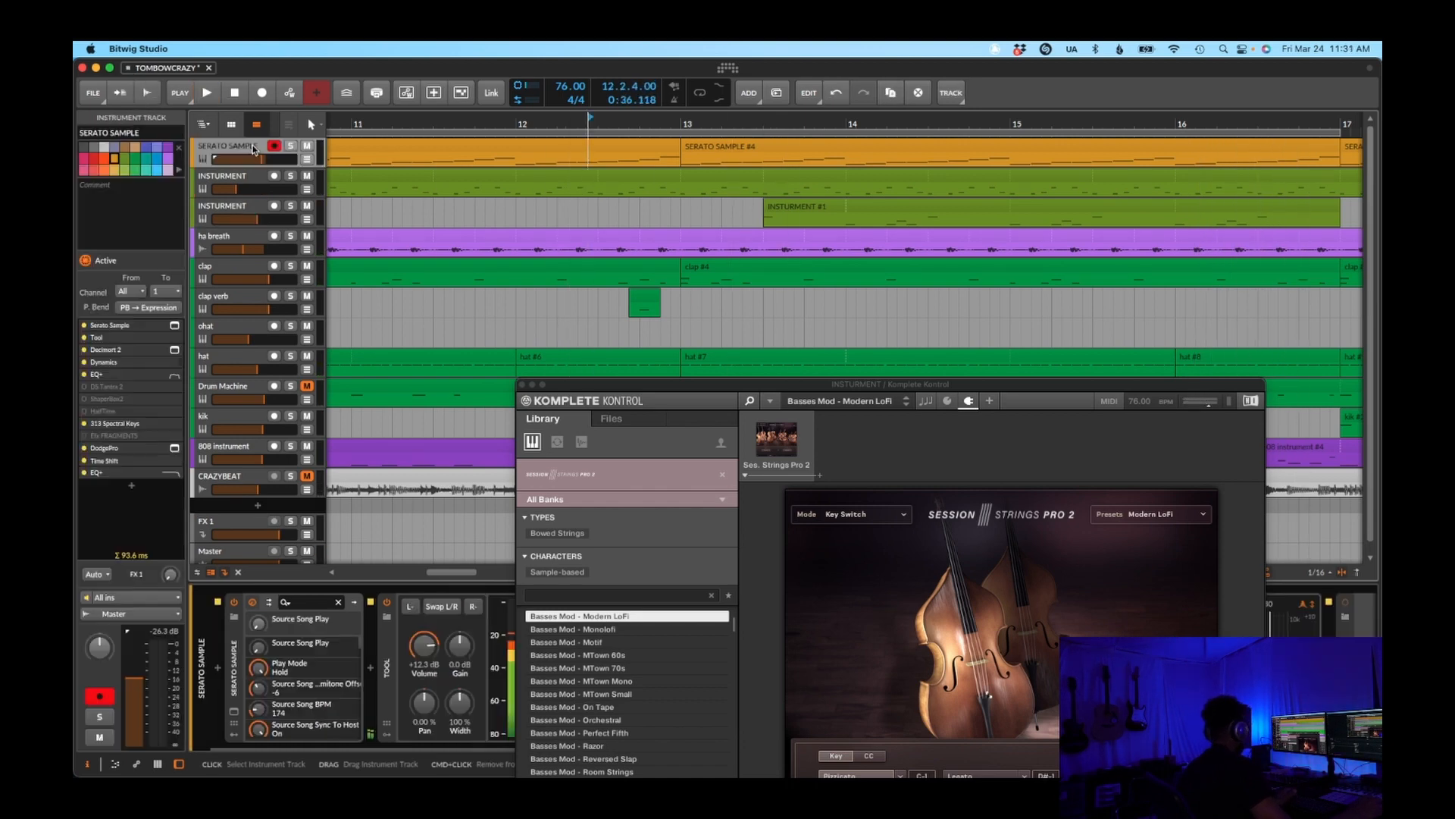
pyautogui.click(291, 146)
pyautogui.click(759, 162)
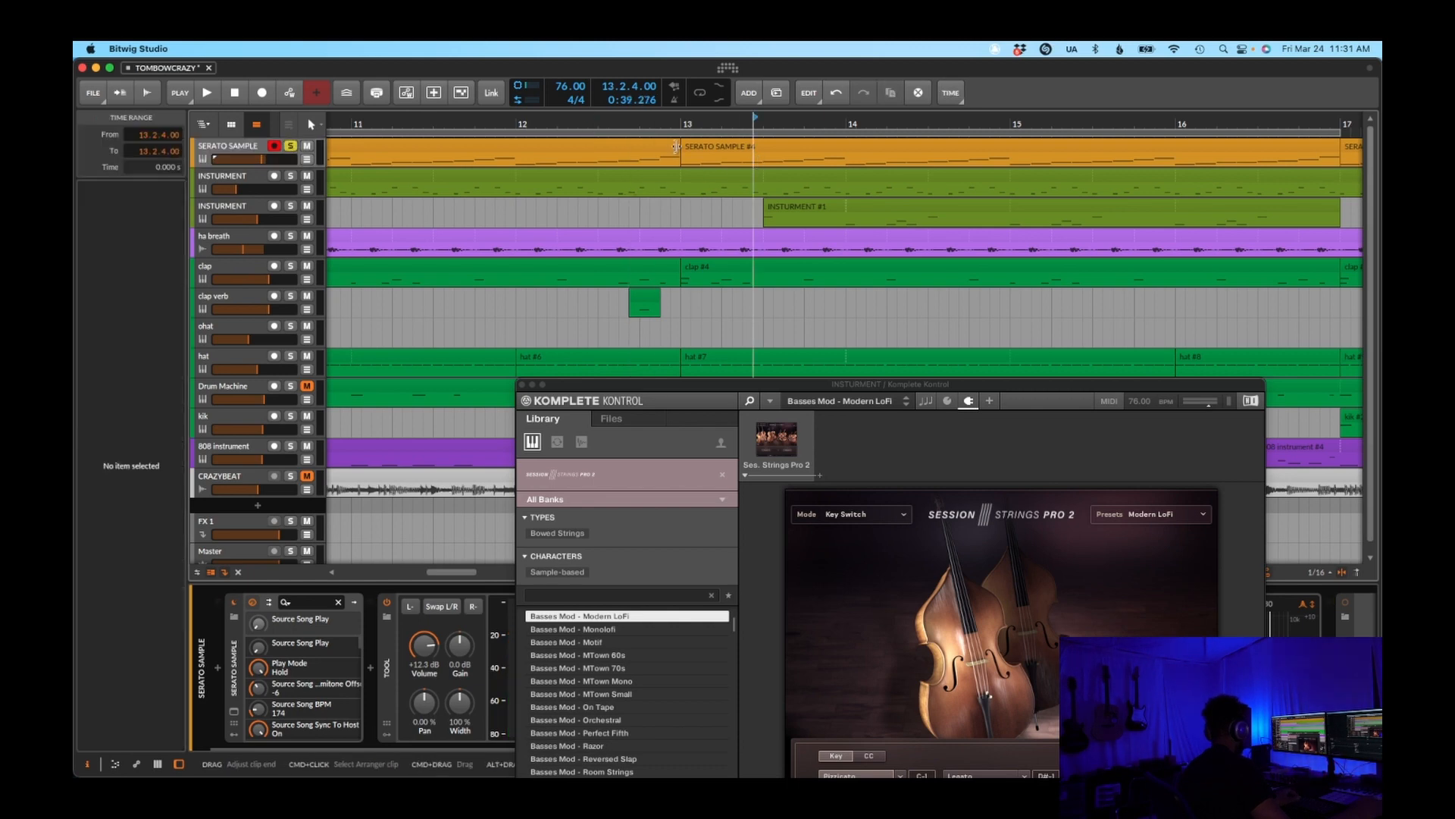
pyautogui.click(522, 385)
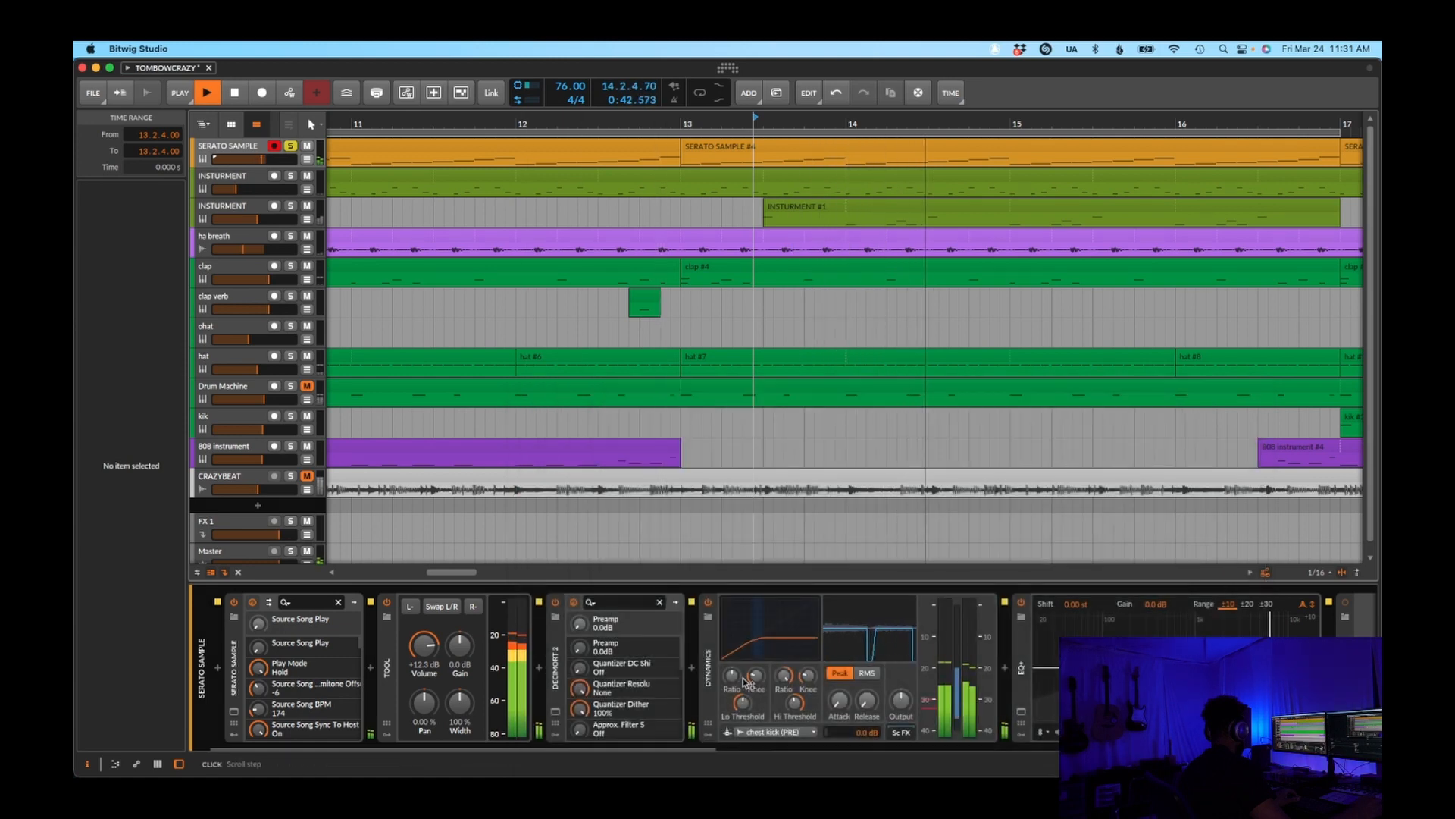
# Examine SERATO SAMPLE's device chain up to 313 Spectral Keys and check that preset's Spectral category in the browser without replacing it
pyautogui.moveTo(687, 743); pyautogui.dragTo(1154, 751)
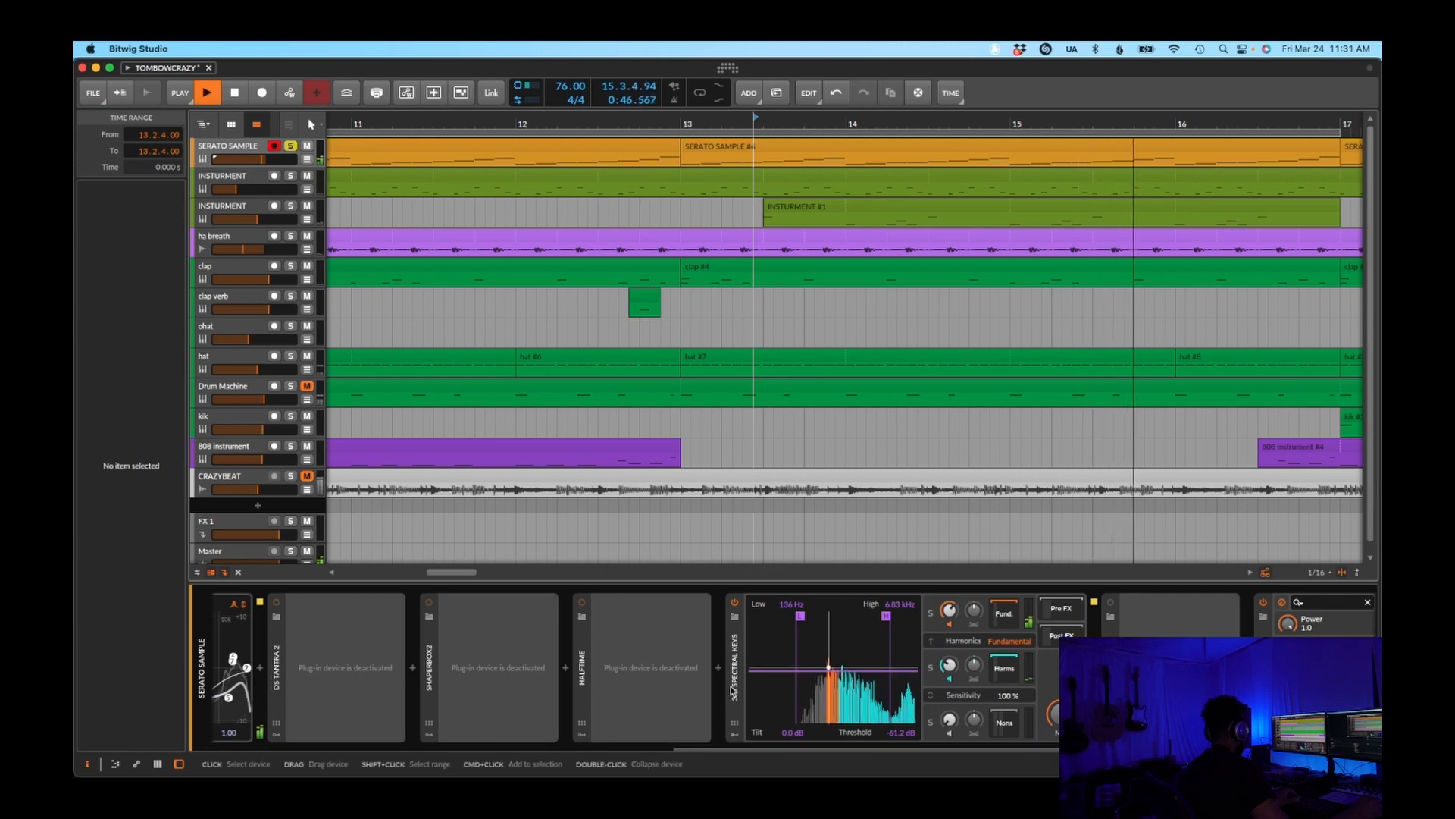
pyautogui.press('space')
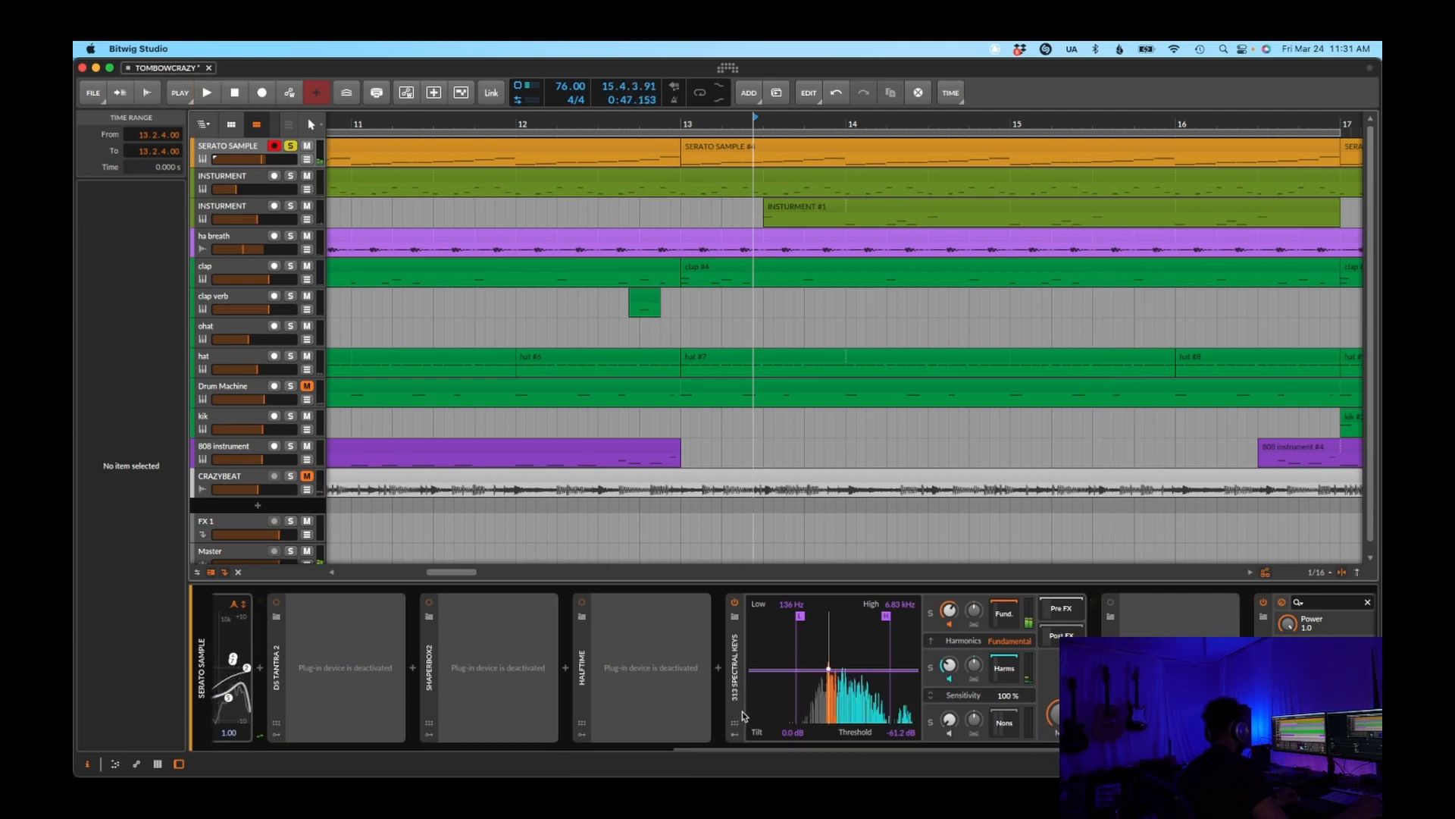
pyautogui.click(736, 618)
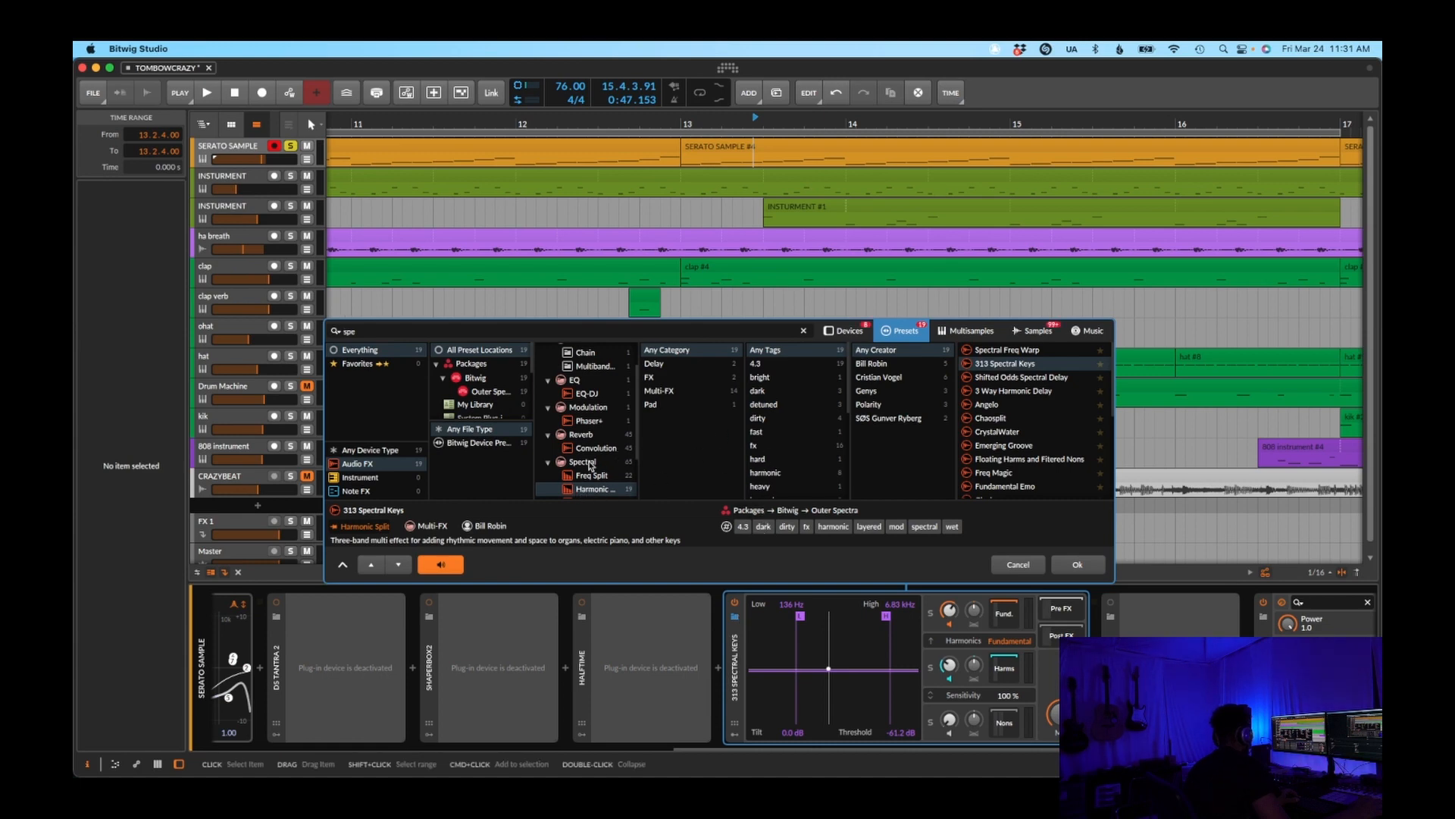
pyautogui.scroll(-2, 618, 458)
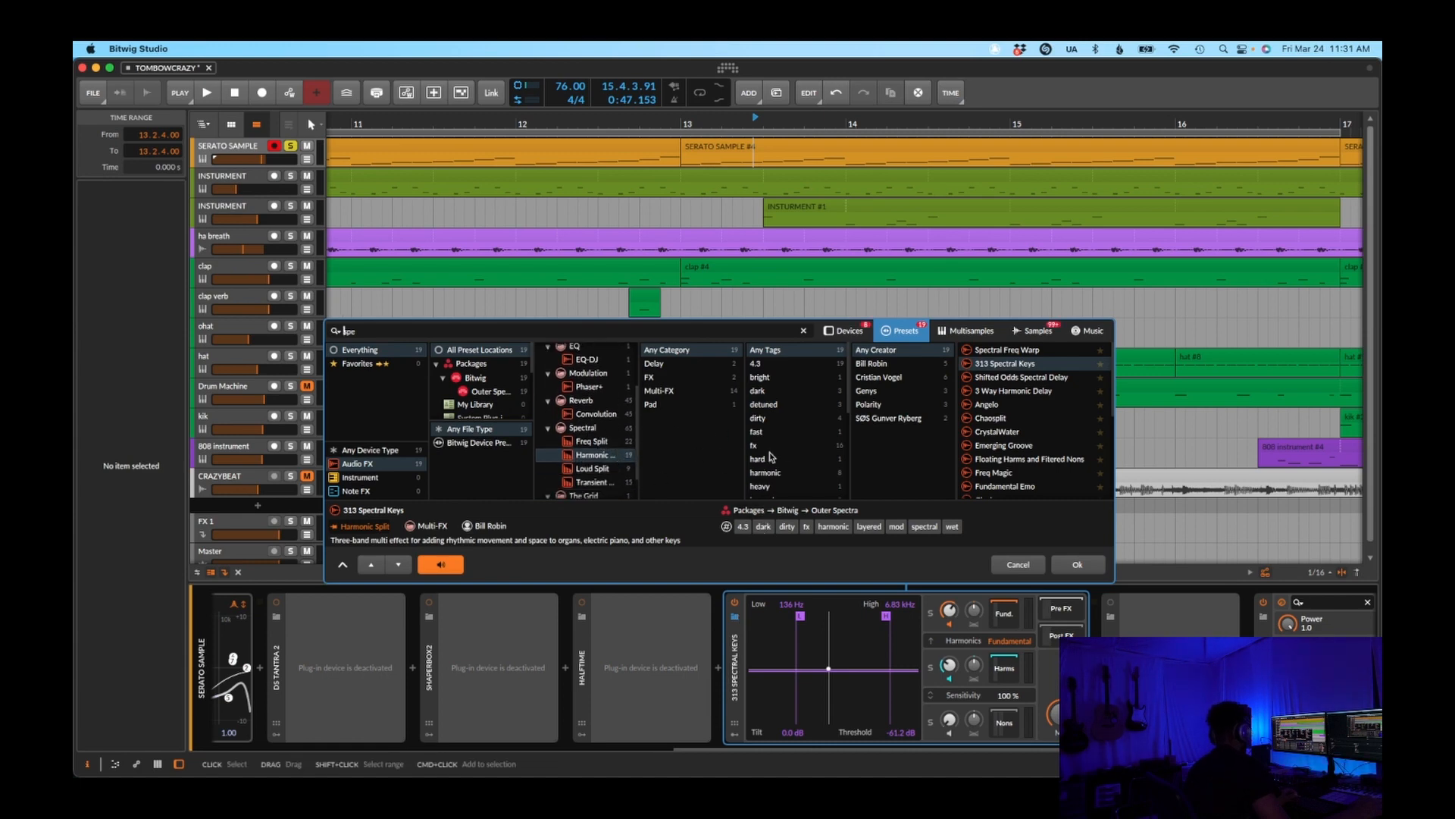
pyautogui.click(1018, 565)
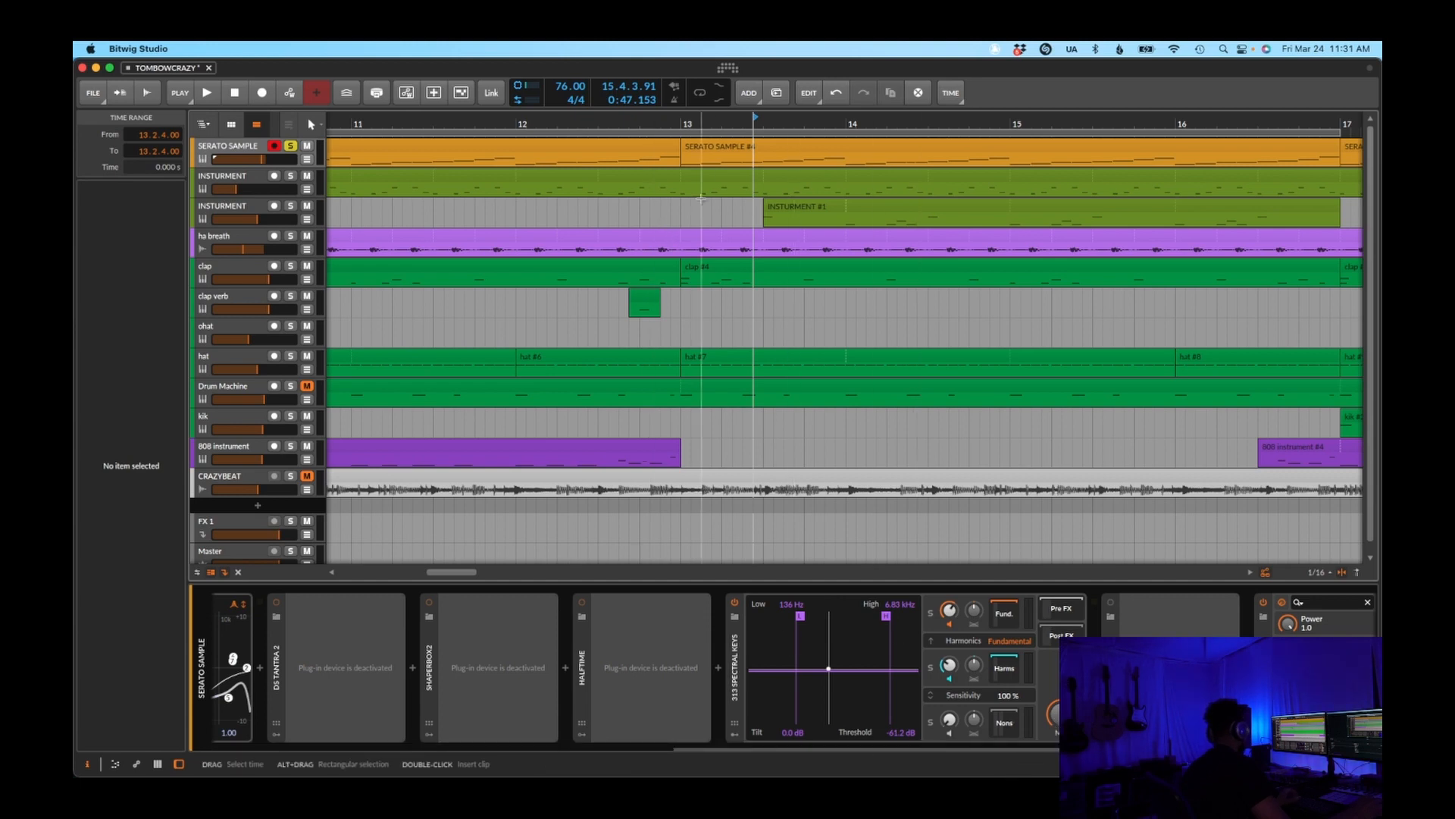
# Play SERATO SAMPLE from bar 13 soloed and with the full mix, and stop playback with the whole arrangement in view
pyautogui.press('space')
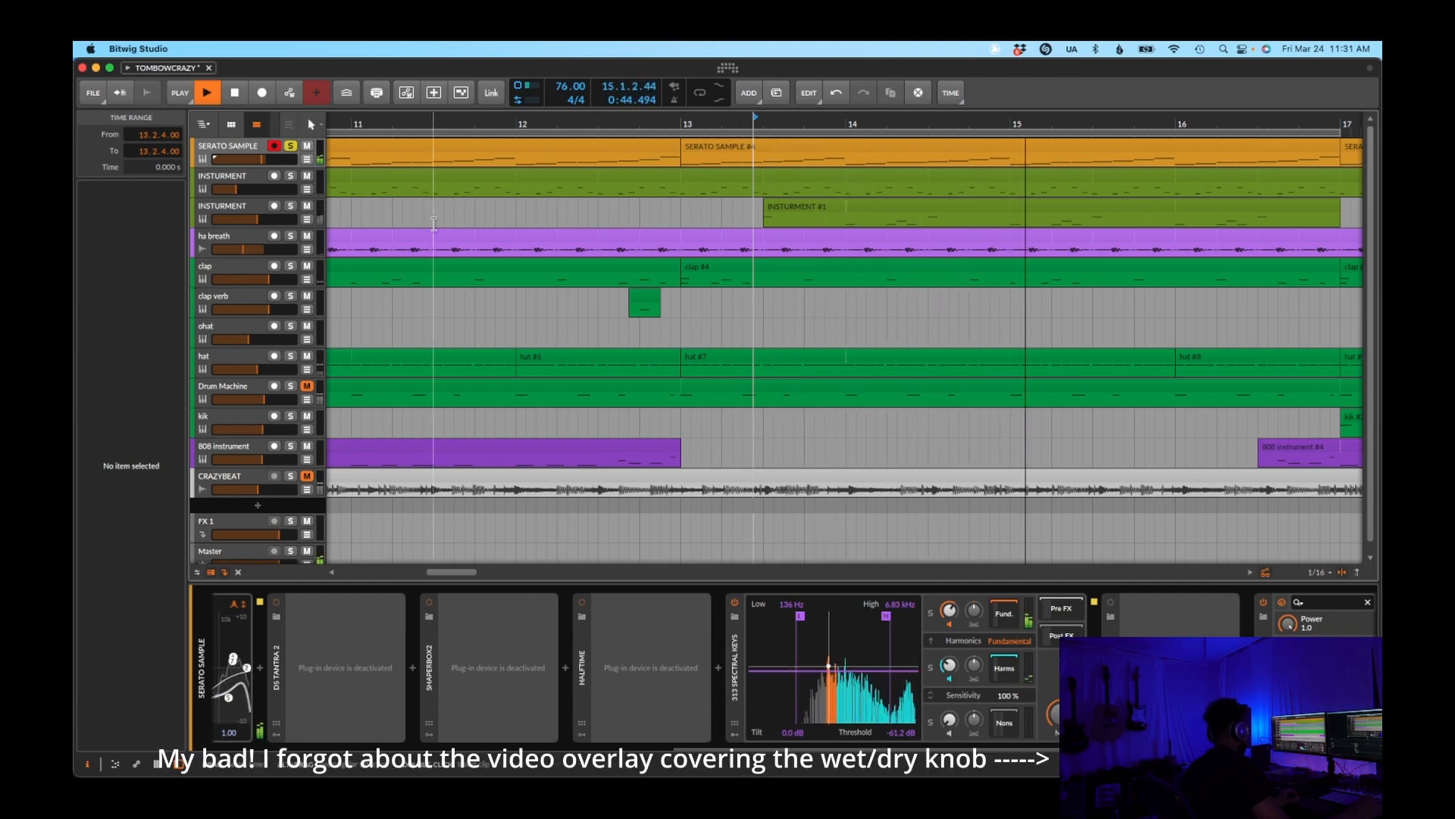
pyautogui.click(291, 146)
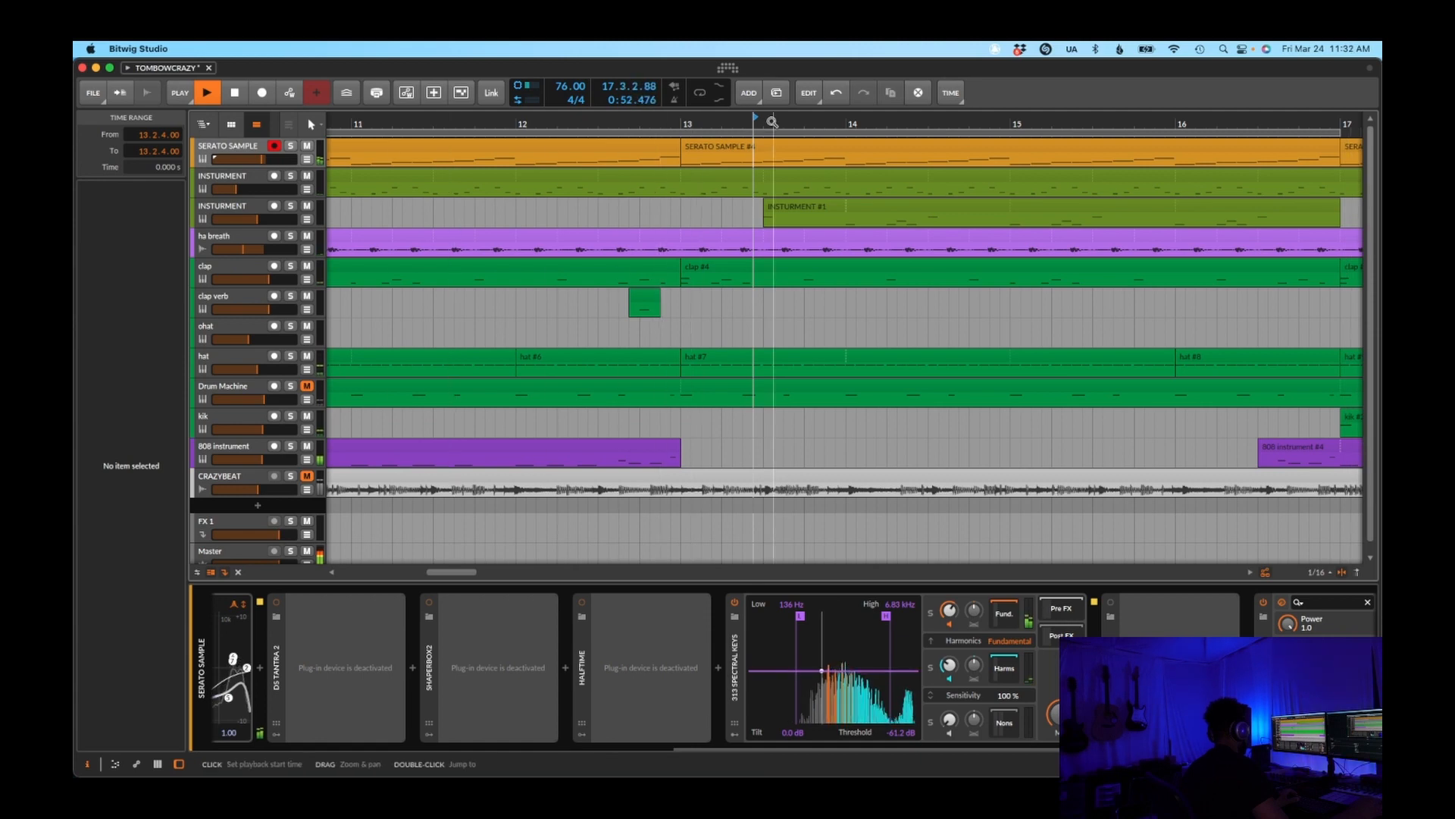
pyautogui.moveTo(726, 122); pyautogui.dragTo(716, 266)
pyautogui.press('space')
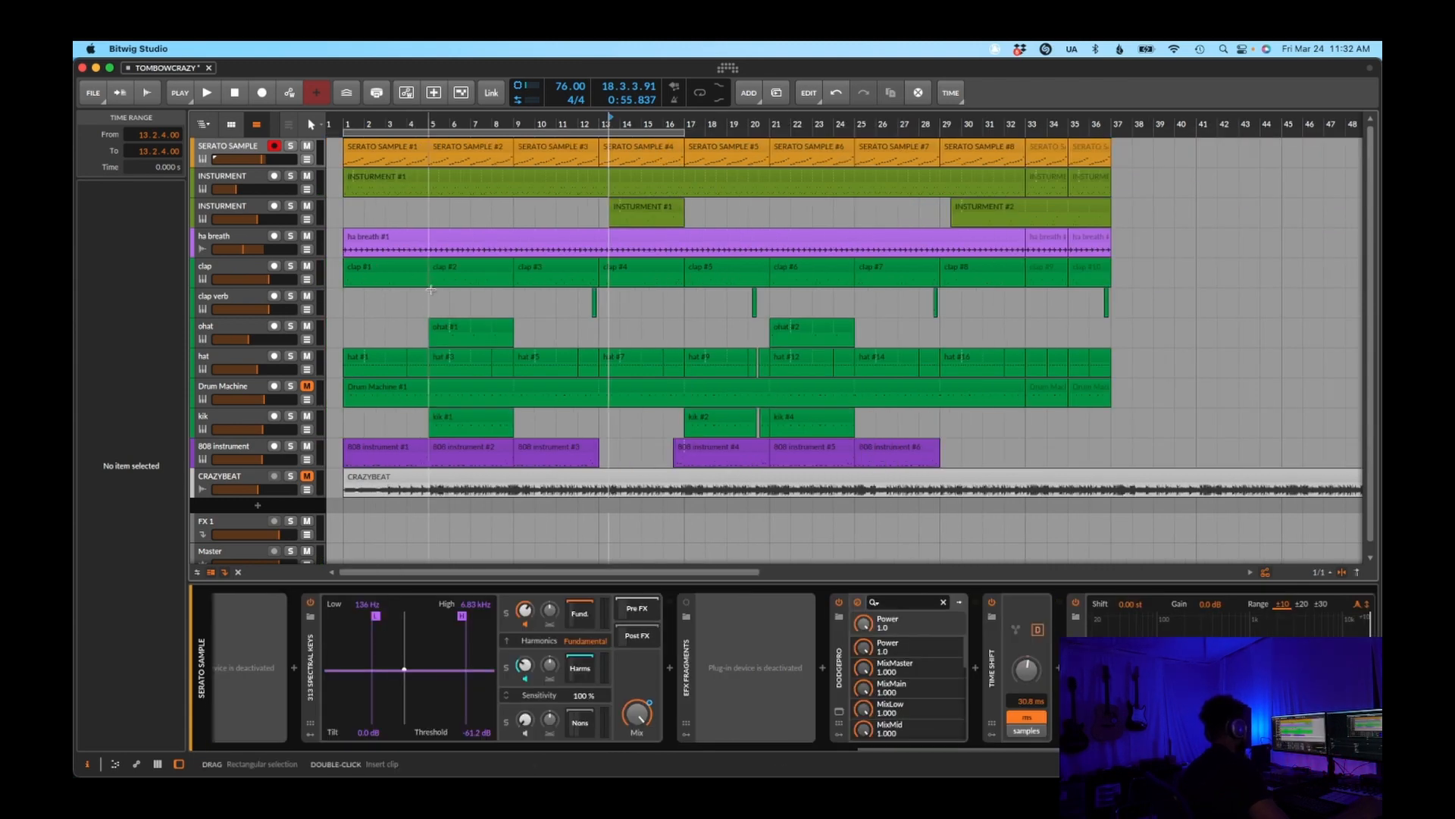
# Play the CRAZYBEAT reference track soloed from bar 5 until about bar 12
pyautogui.click(290, 476)
pyautogui.click(422, 461)
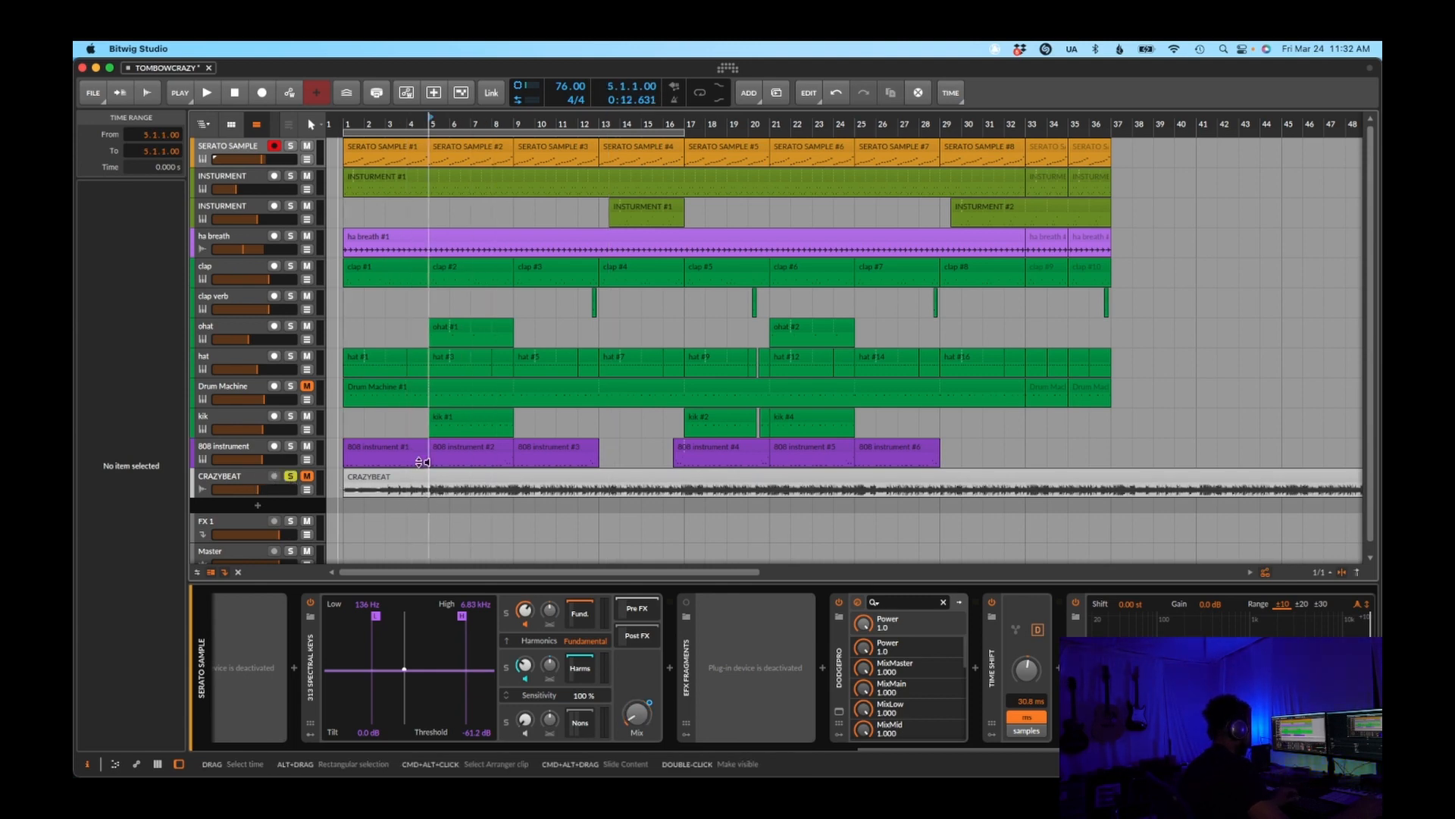
pyautogui.moveTo(471, 126); pyautogui.dragTo(799, 261)
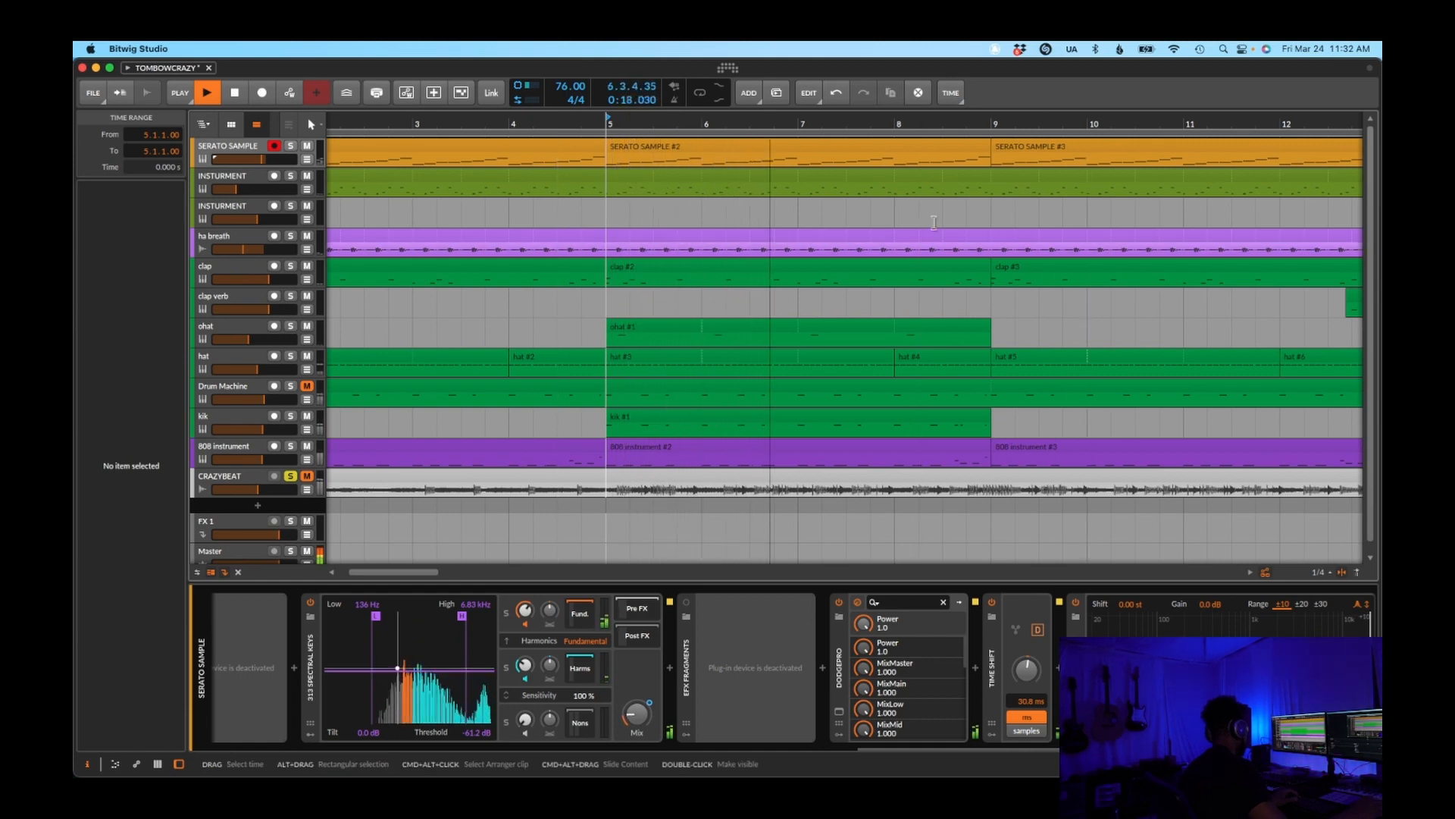
pyautogui.moveTo(942, 123)
pyautogui.mouseDown()
pyautogui.moveTo(668, 124)
pyautogui.moveTo(935, 117)
pyautogui.mouseUp()
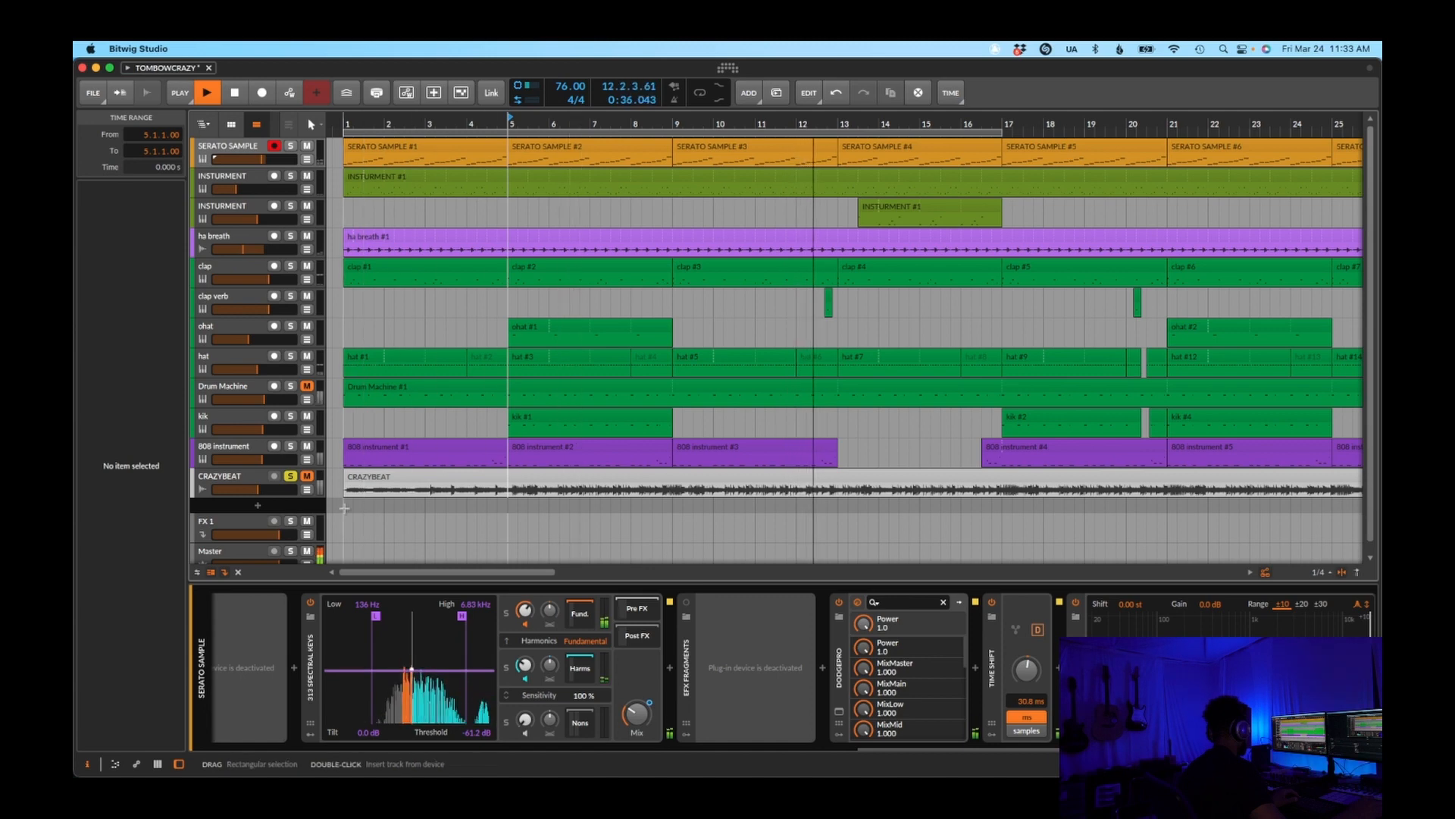
pyautogui.press('space')
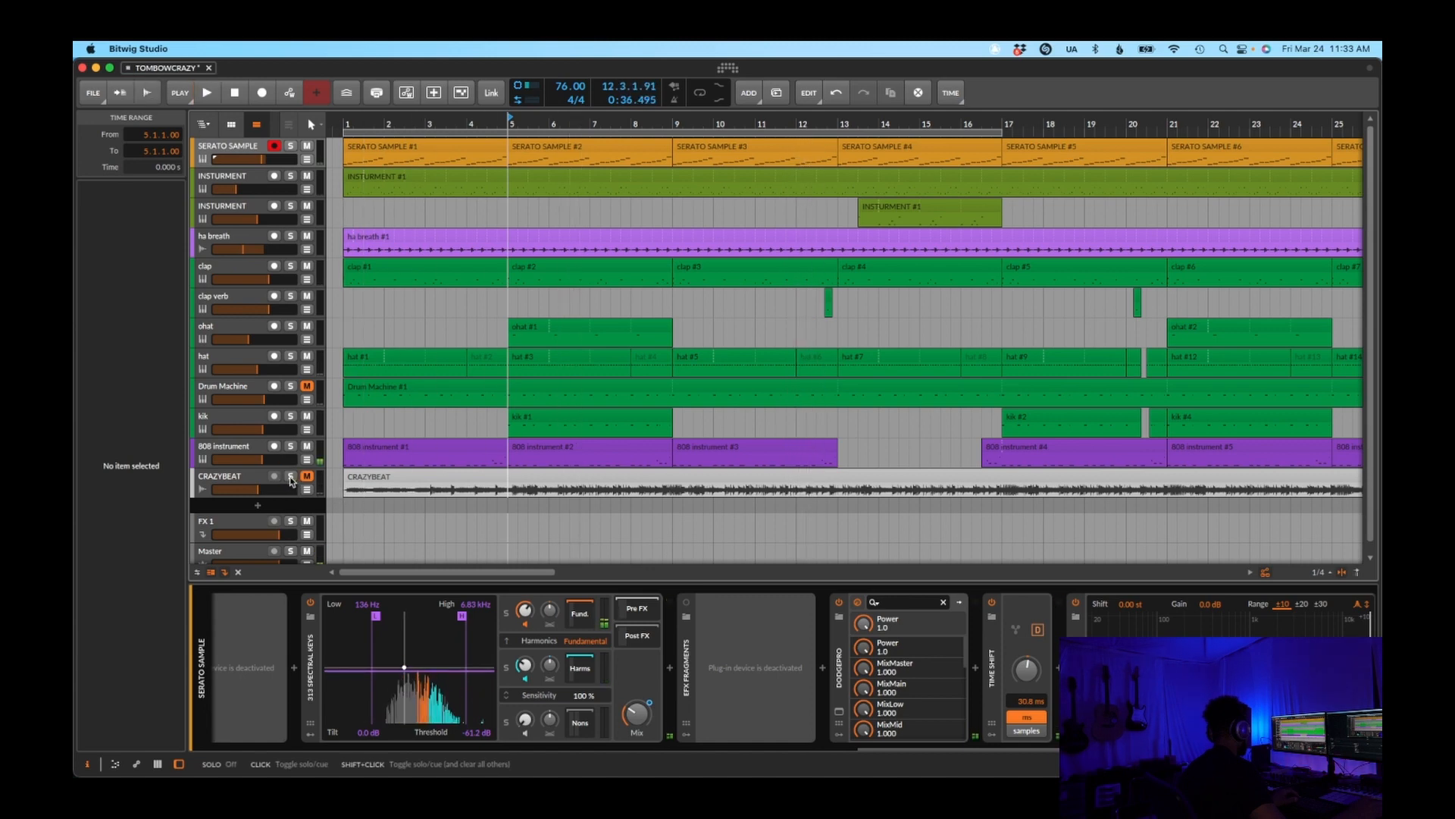
# Play the full mix from bar 5 with CRAZYBEAT out of solo and view the first twelve bars closer
pyautogui.press('space')
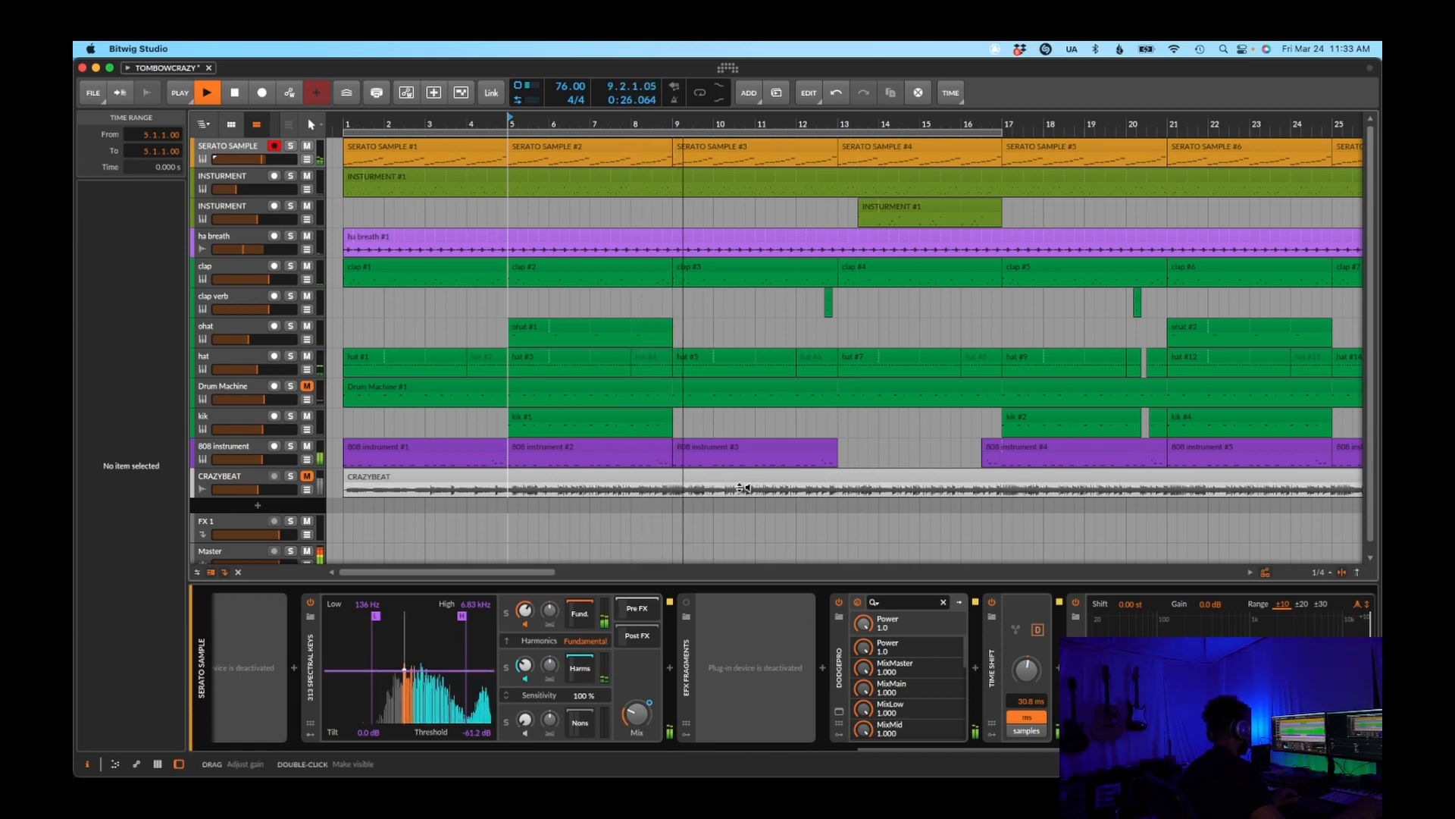
pyautogui.press('space')
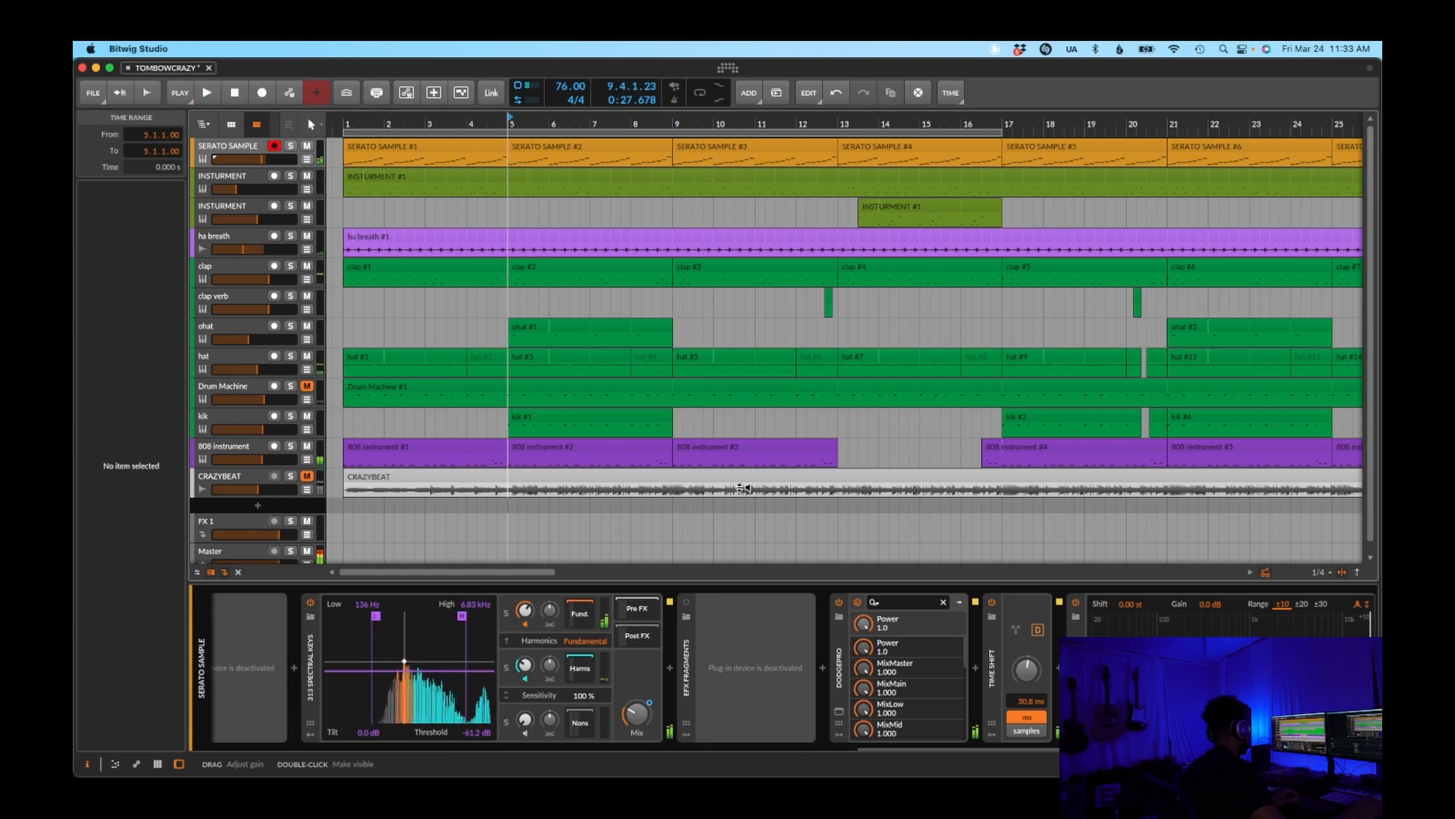
pyautogui.press('super+equal')
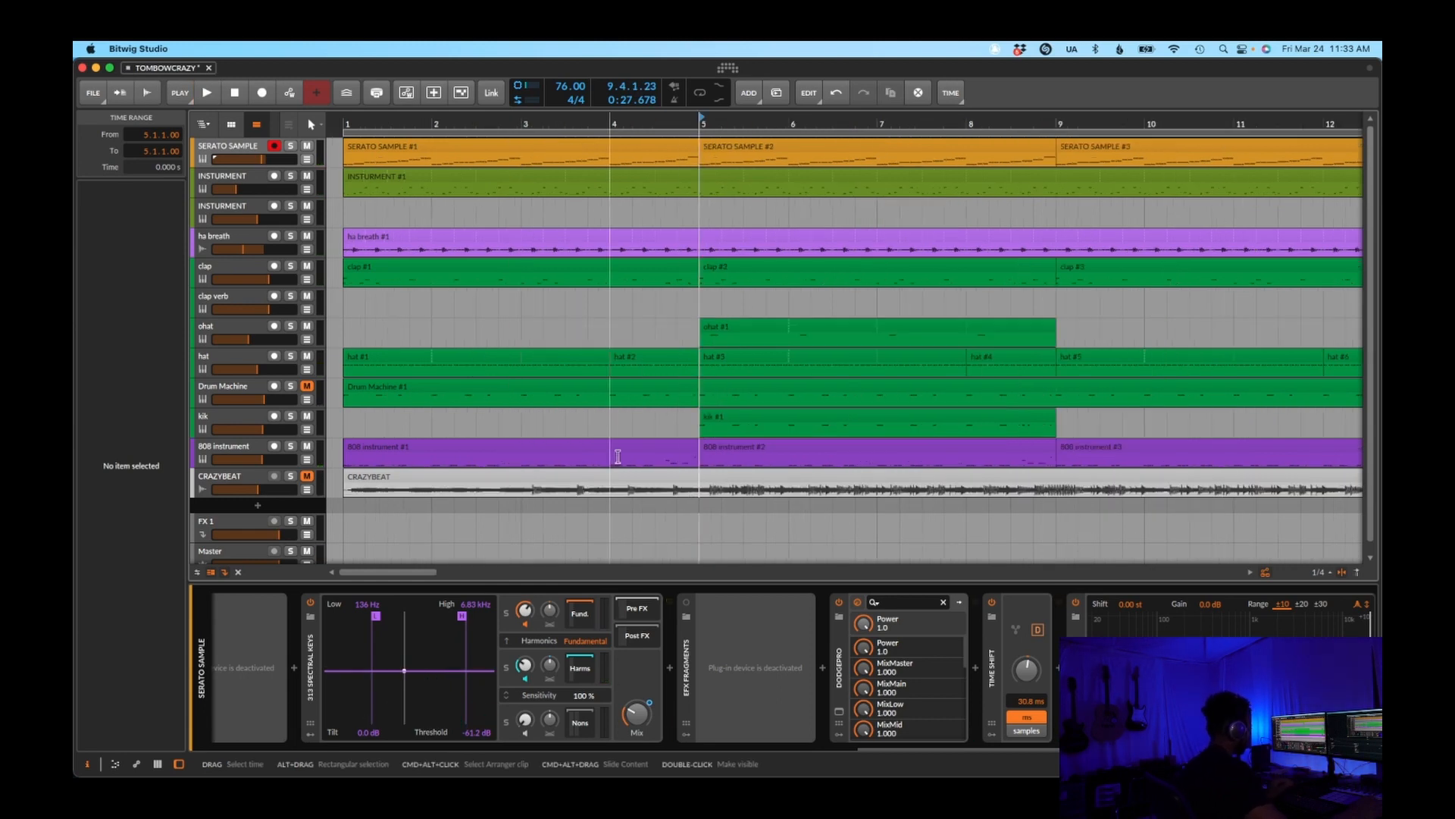